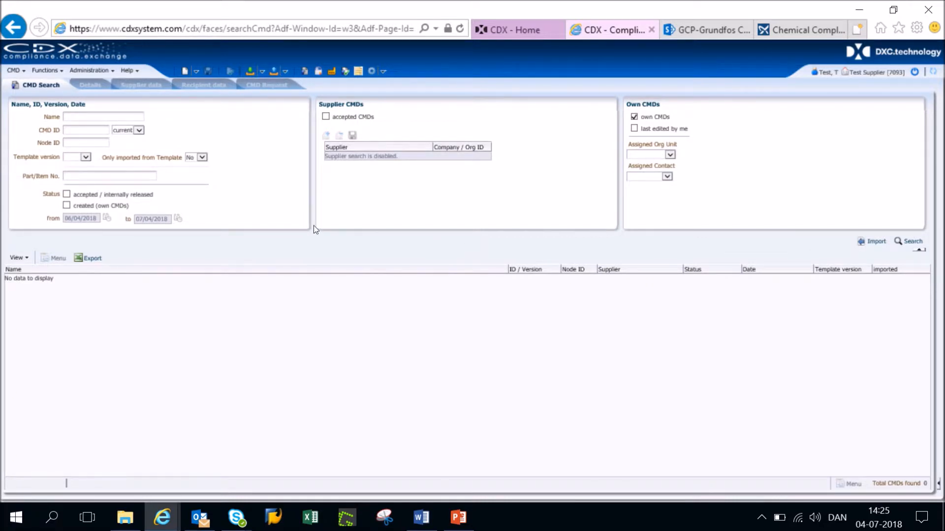
Switch to the MDS view and search the received MDS requests with the open request statuses
click(385, 72)
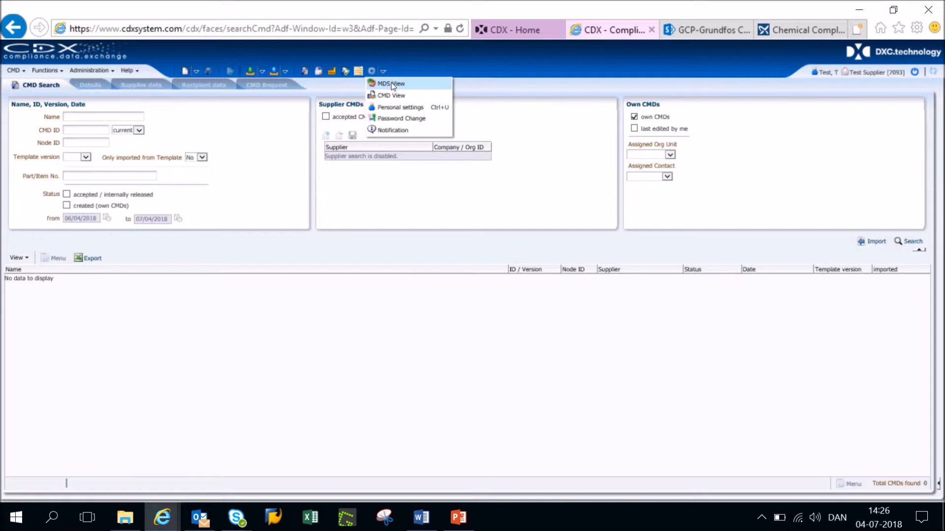
click(392, 84)
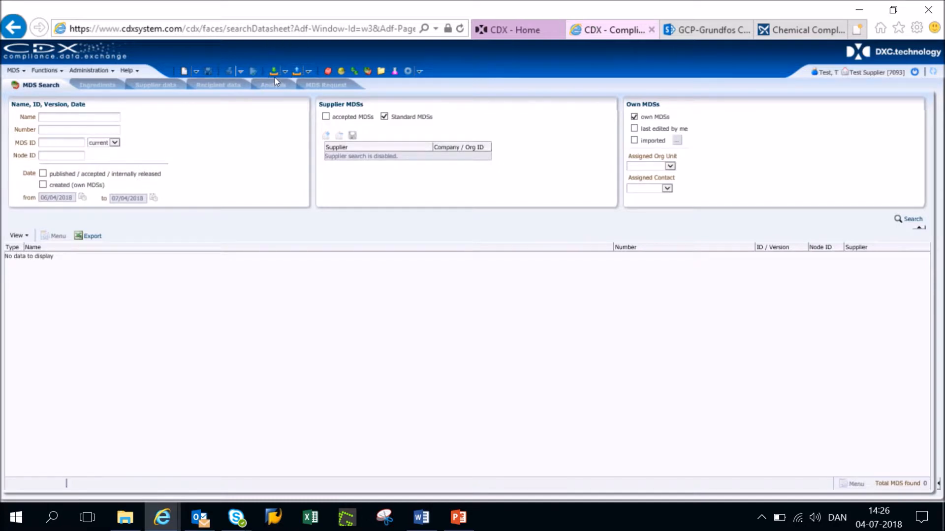
click(283, 70)
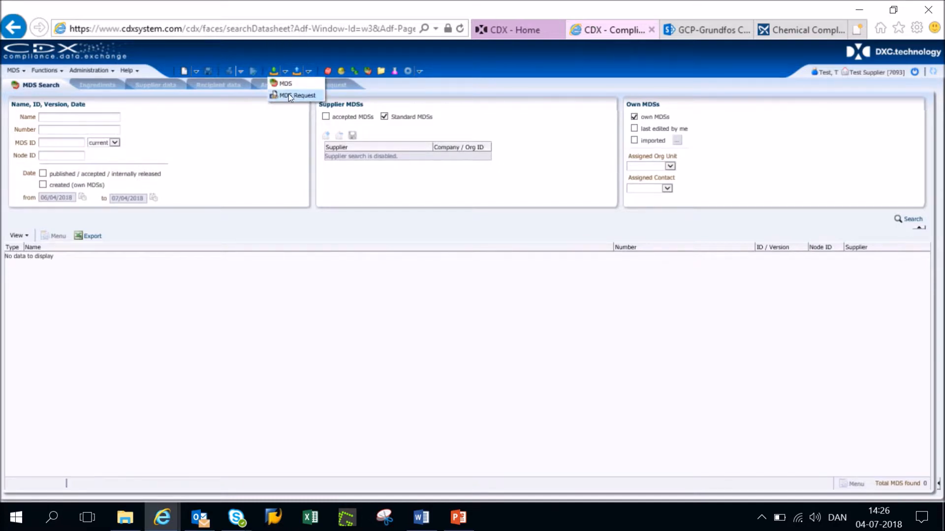
click(289, 95)
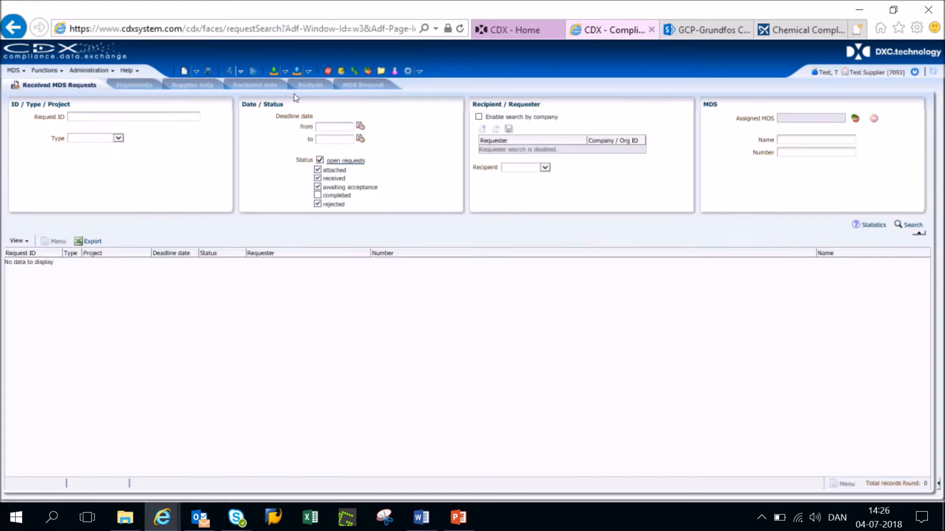
click(902, 224)
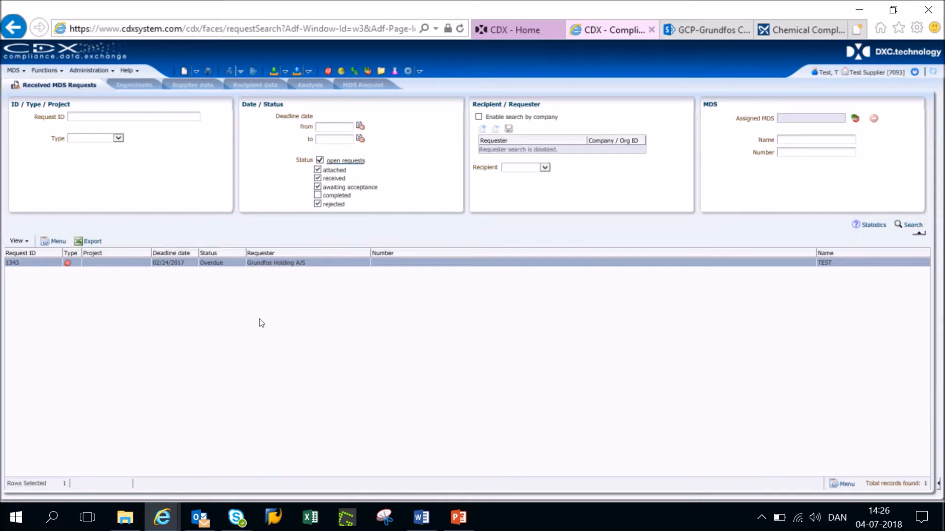
Open the TEST request from Grundfos Holding A/S and create an MDS for it, acknowledging the assignment
click(315, 259)
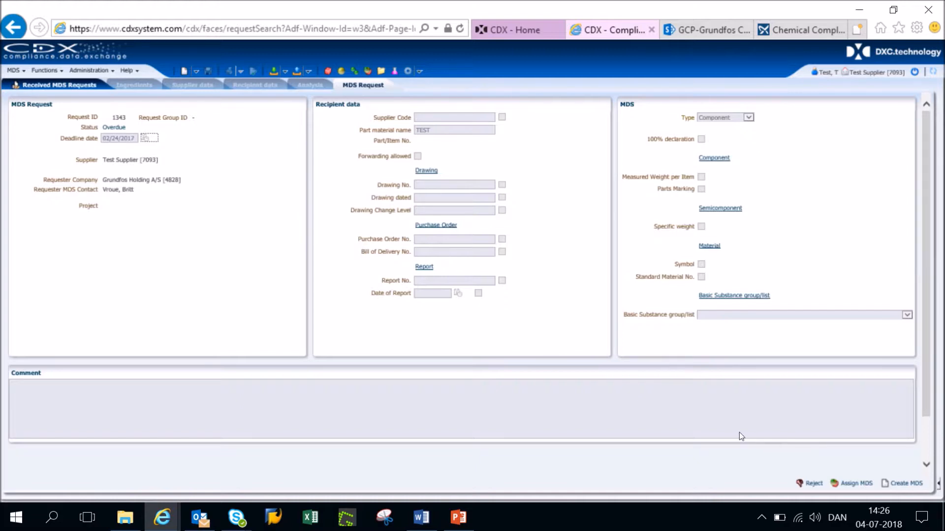
click(899, 482)
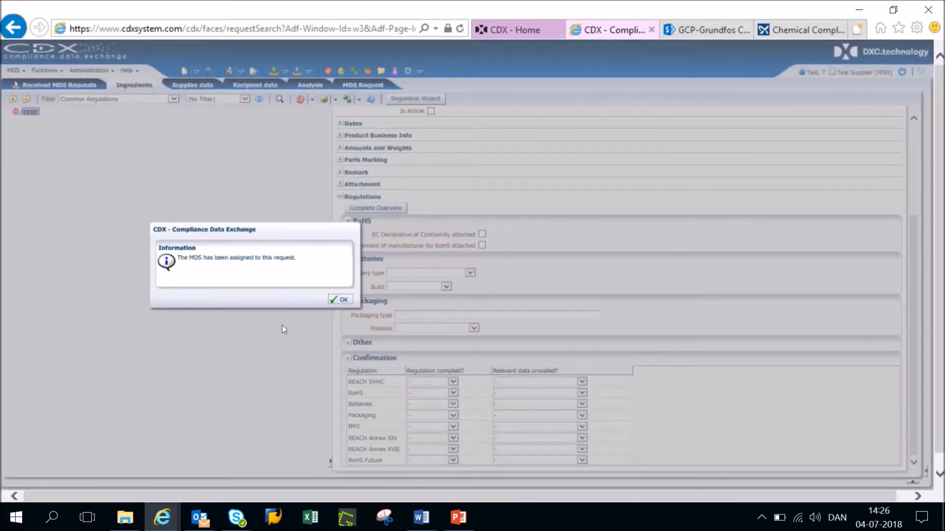
click(339, 300)
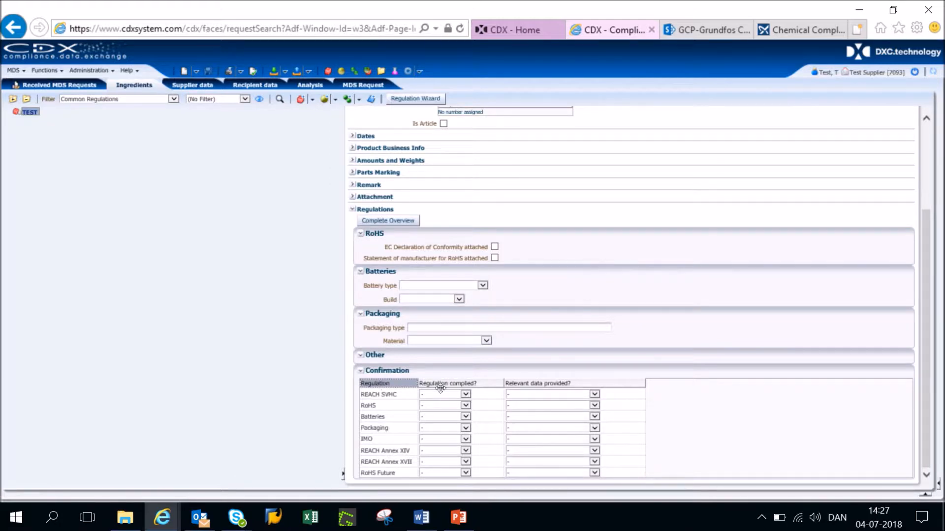
Set regulation compliance to No for REACH SVHC, Yes for RoHS, and Not Applicable for Batteries and Packaging
click(465, 395)
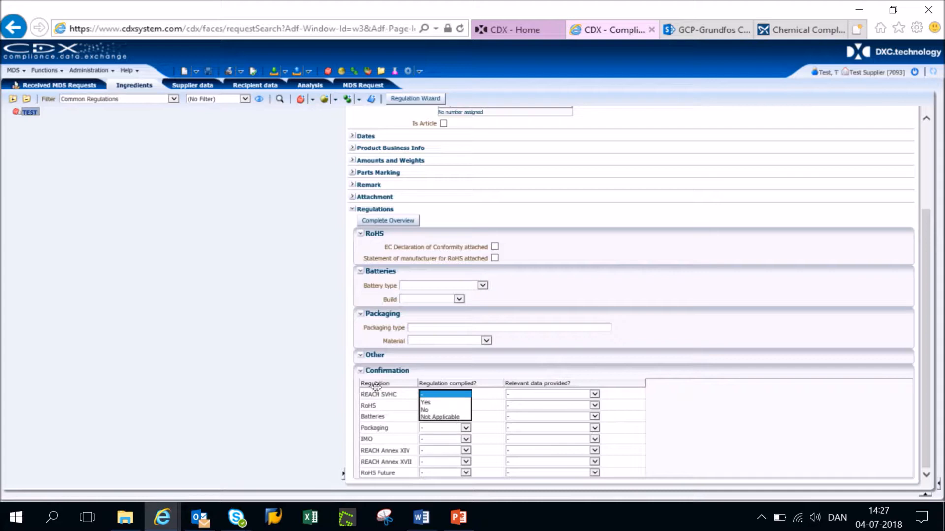
click(425, 408)
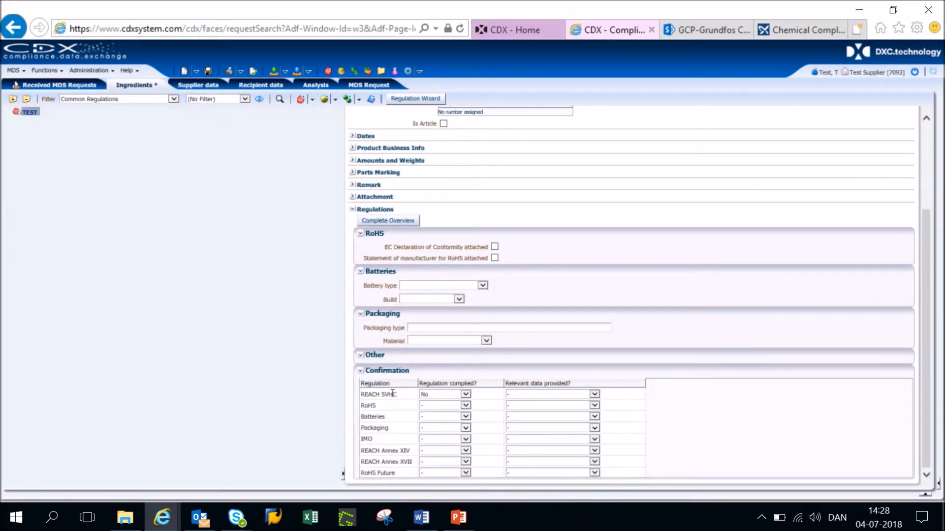
click(467, 406)
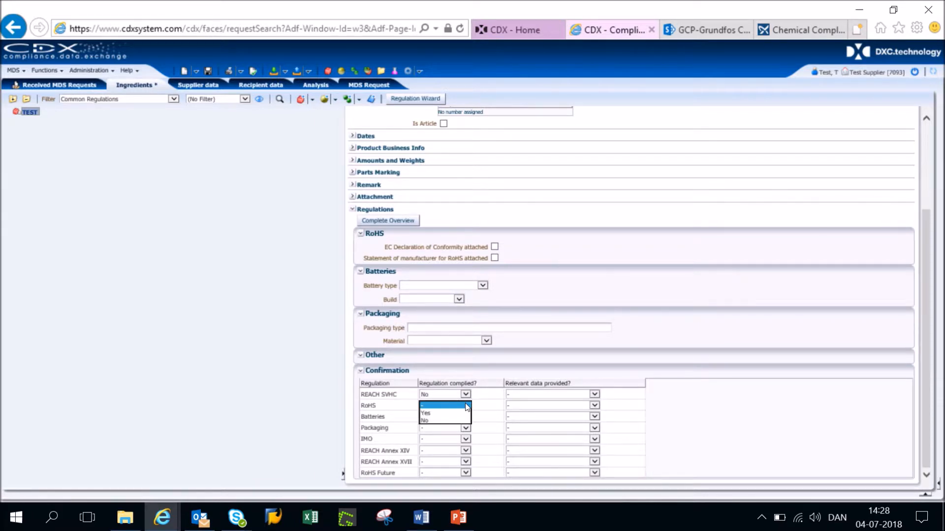
click(438, 412)
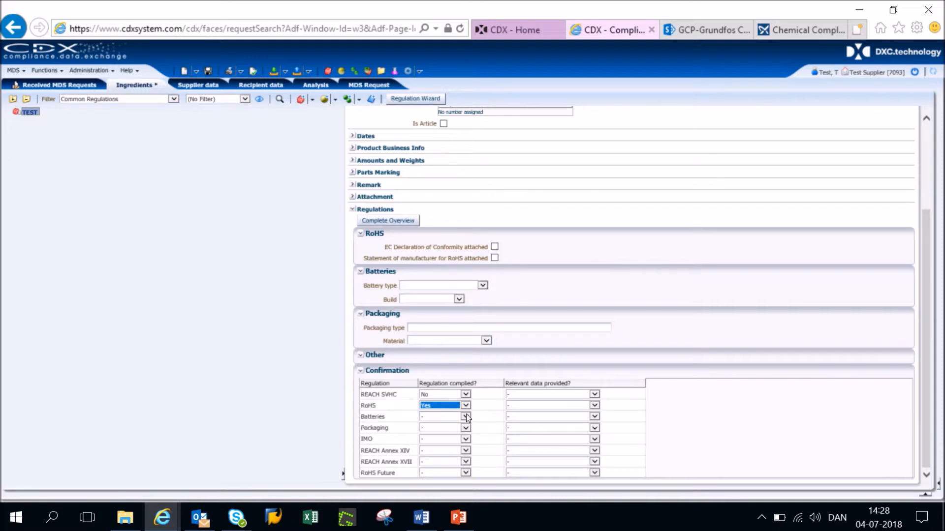
click(465, 417)
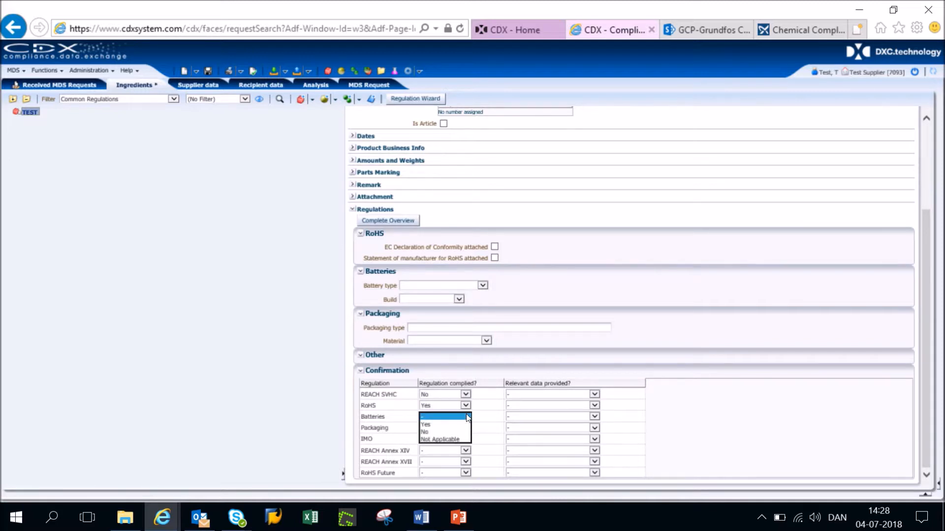
click(449, 439)
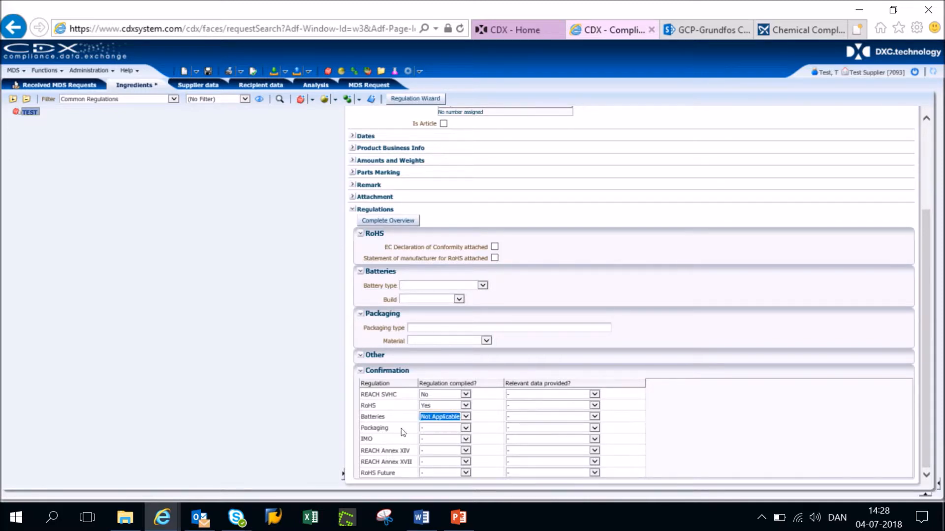
click(465, 428)
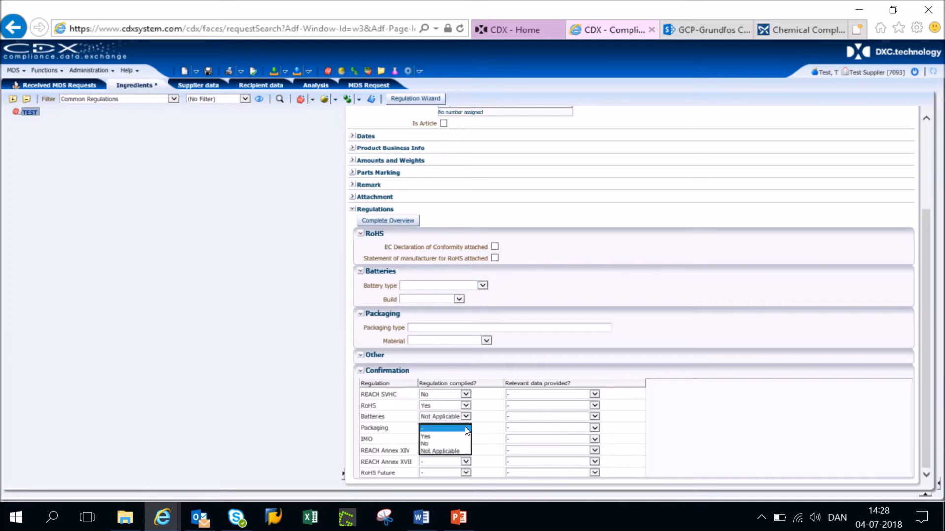
click(443, 452)
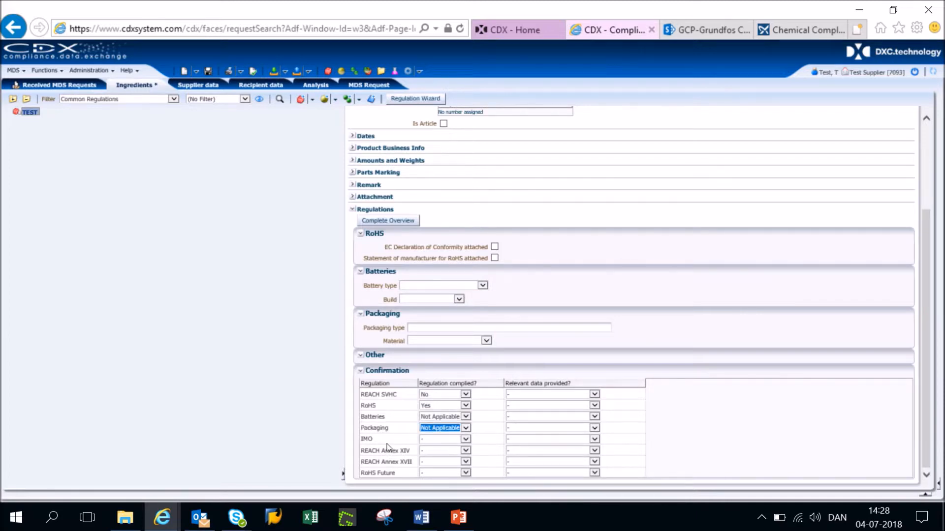
Set regulation compliance to Yes for IMO, REACH Annex XIV, REACH Annex XVII and RoHS Future
click(466, 440)
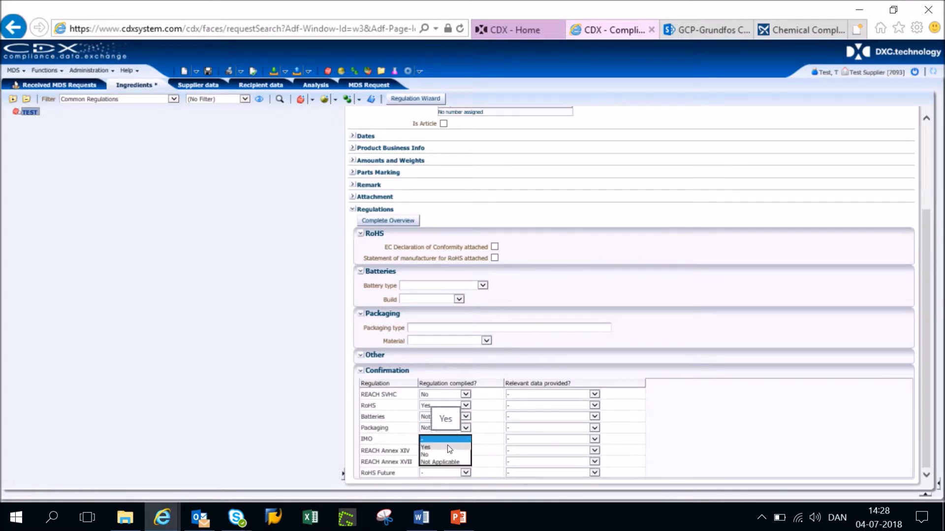
click(448, 446)
click(458, 450)
click(442, 466)
click(450, 462)
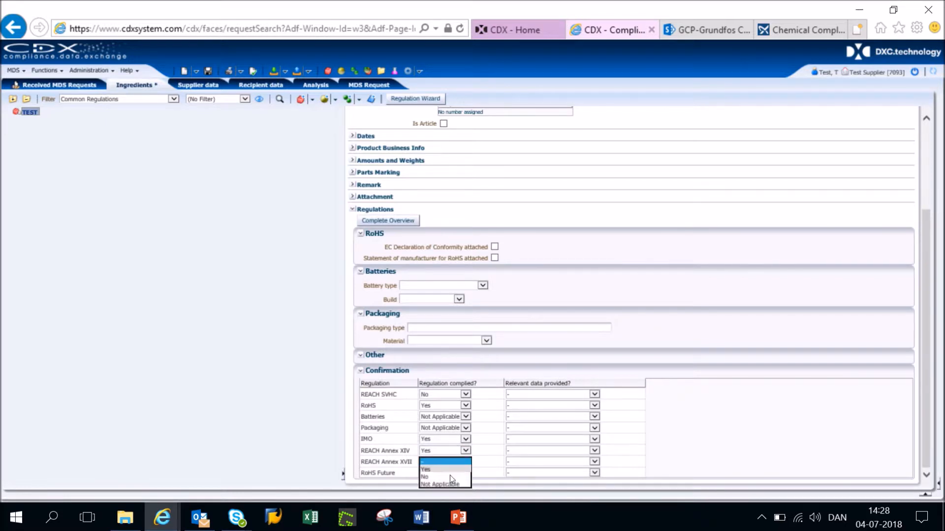
click(443, 472)
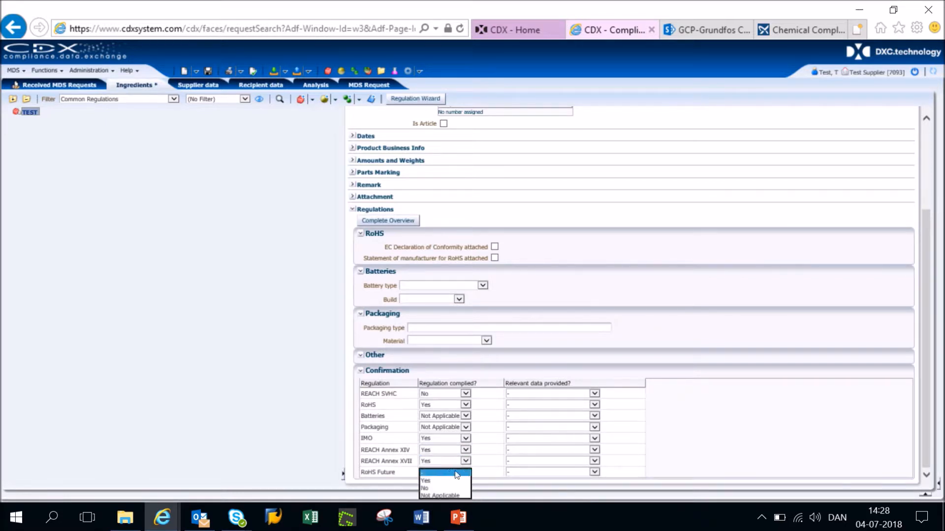
click(443, 479)
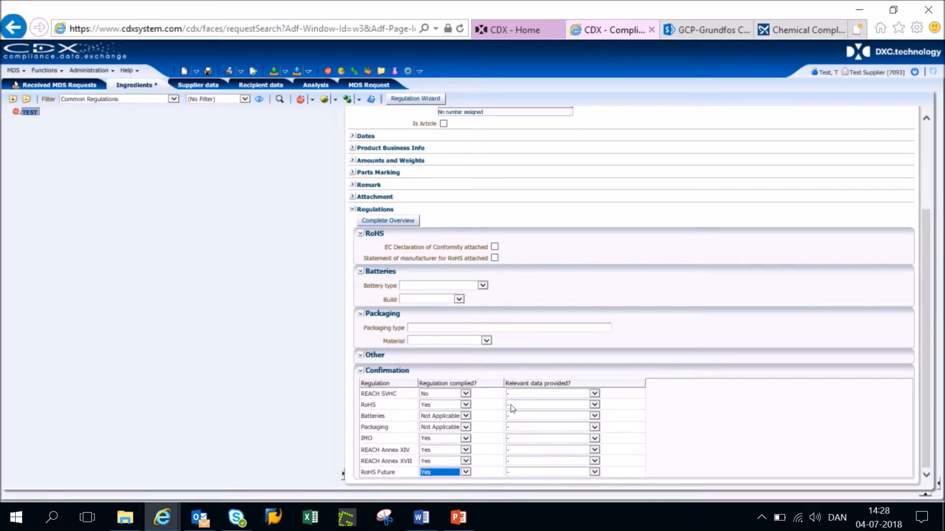
Set relevant data provided to Yes for RoHS and to No obligation to declare for REACH SVHC, Batteries and Packaging
click(594, 394)
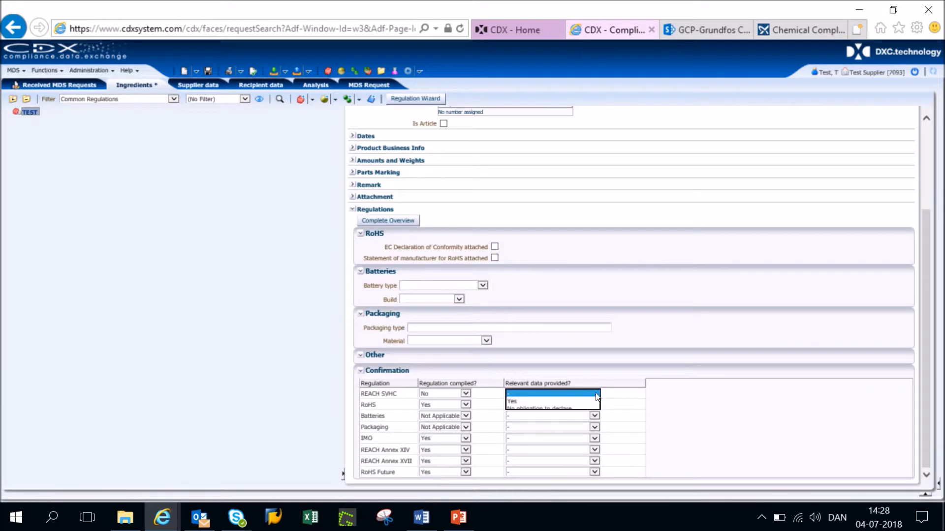
click(522, 408)
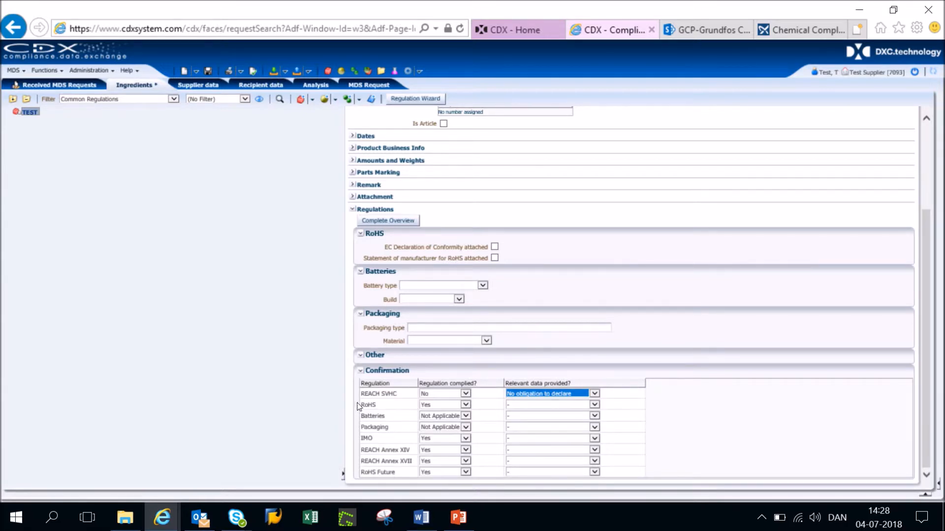
click(520, 405)
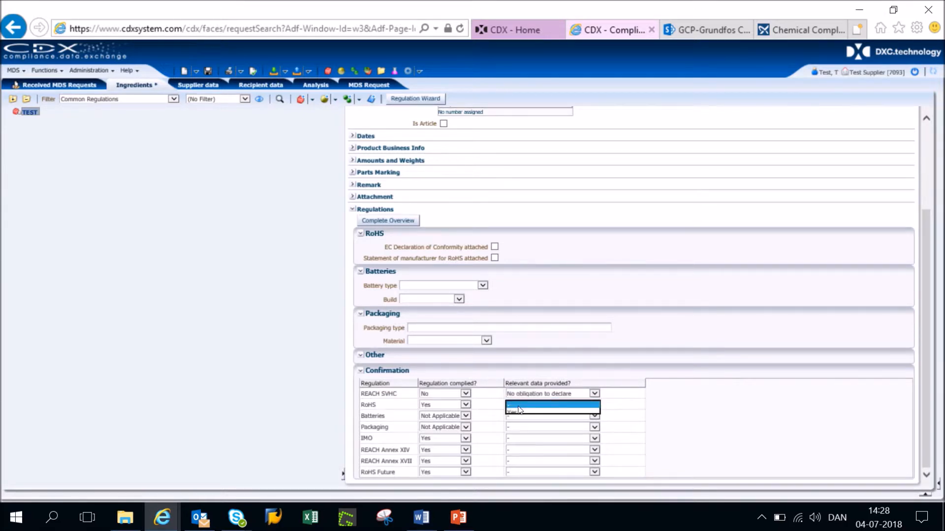
click(582, 413)
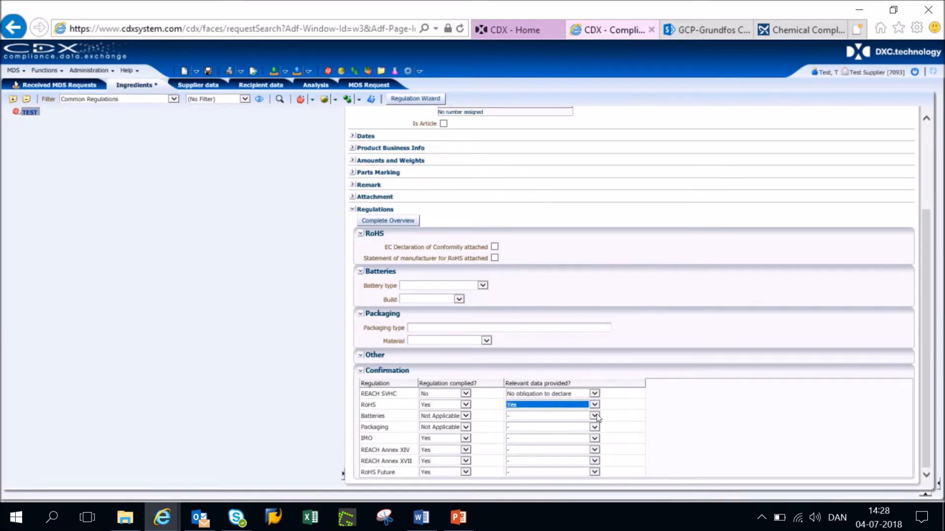
click(594, 416)
click(560, 429)
click(586, 427)
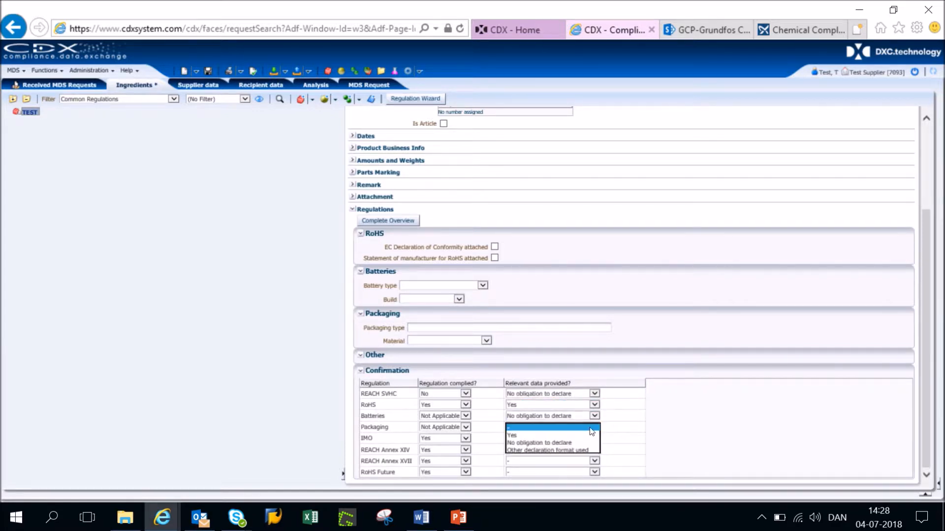
click(578, 443)
Set relevant data provided to No obligation to declare for IMO, REACH Annex XIV, REACH Annex XVII and RoHS Future
click(586, 439)
click(571, 453)
click(571, 450)
click(573, 462)
click(595, 461)
click(571, 475)
click(581, 472)
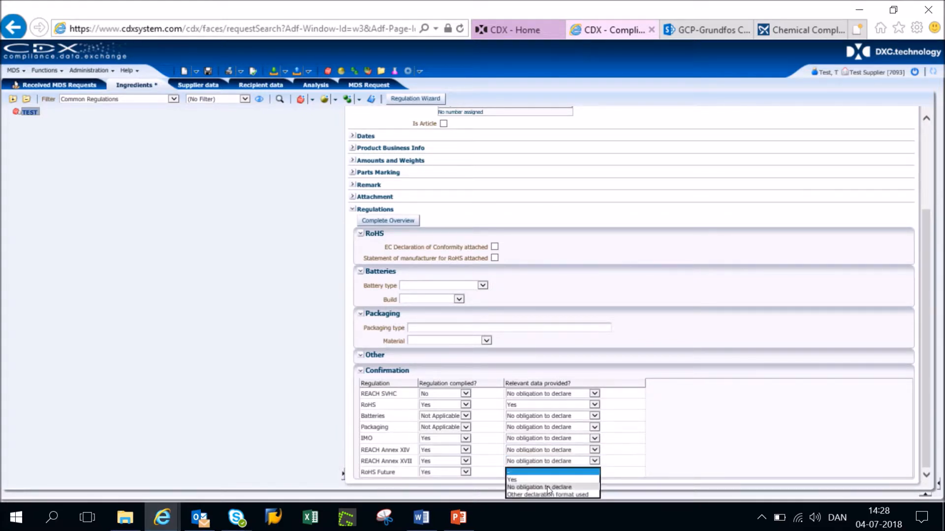
click(566, 486)
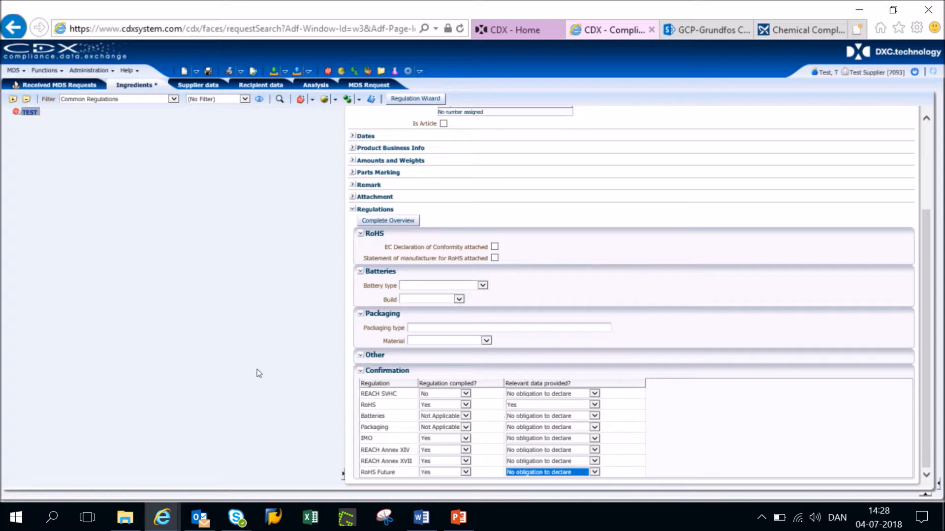
In the recipient data, set company-specific regulation compliance to Yes for China RoHS, GHG, ODS, POPs and PROP65
click(247, 89)
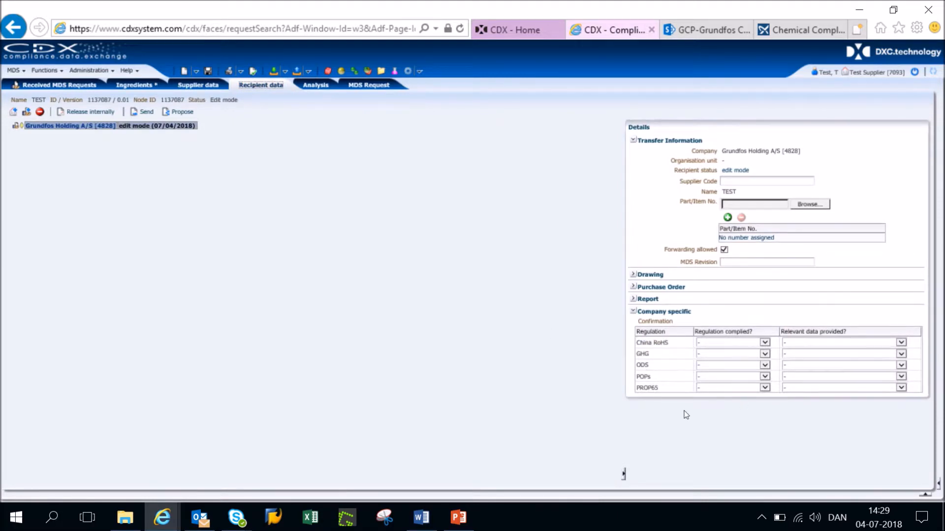
click(764, 343)
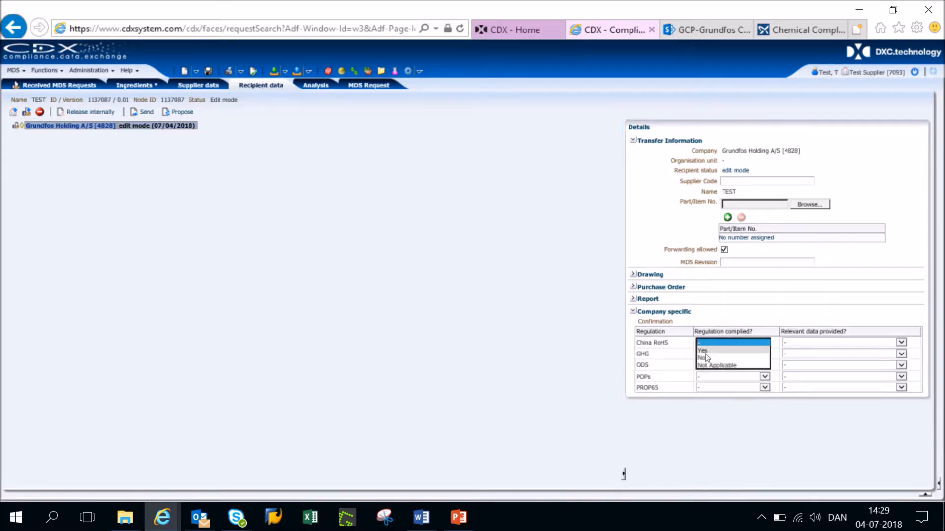
click(722, 351)
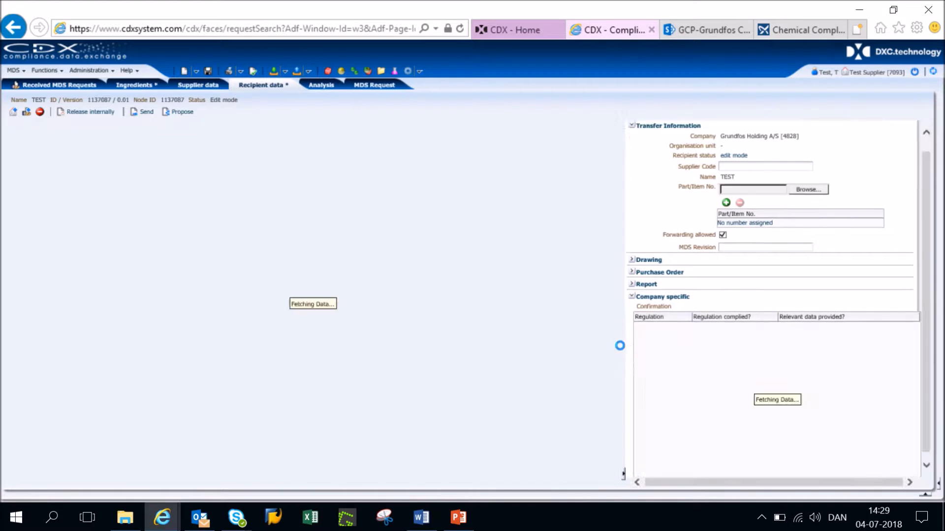
click(722, 352)
click(719, 362)
click(729, 364)
click(727, 372)
click(729, 376)
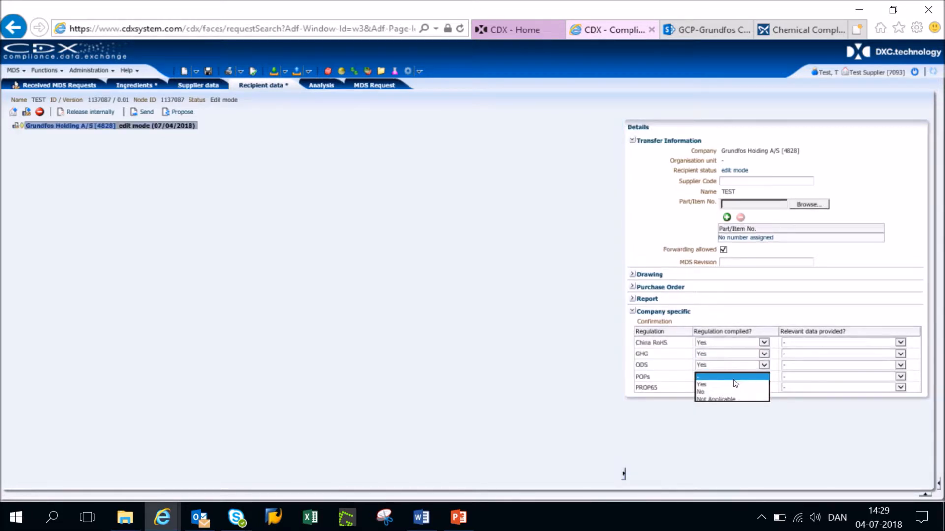
click(733, 385)
click(733, 389)
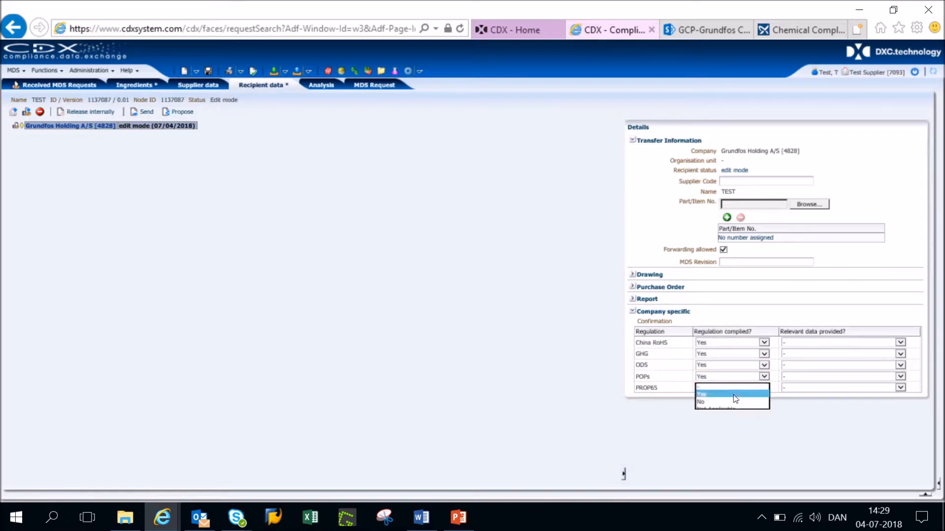
click(733, 395)
Set the recipient's relevant data provided to No obligation to declare for China RoHS, GHG, ODS, POPs and PROP65
click(807, 342)
click(808, 358)
click(818, 354)
click(822, 369)
click(822, 365)
click(825, 380)
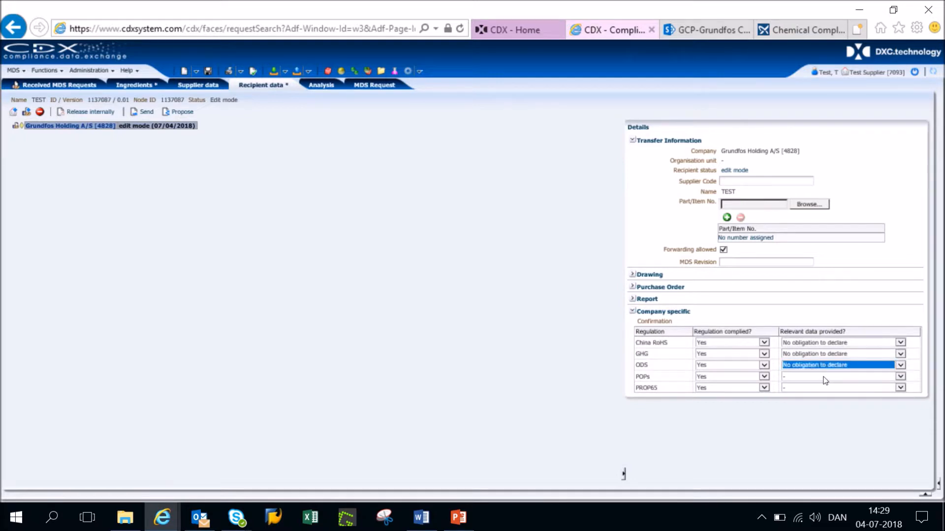
click(825, 377)
click(826, 392)
click(825, 388)
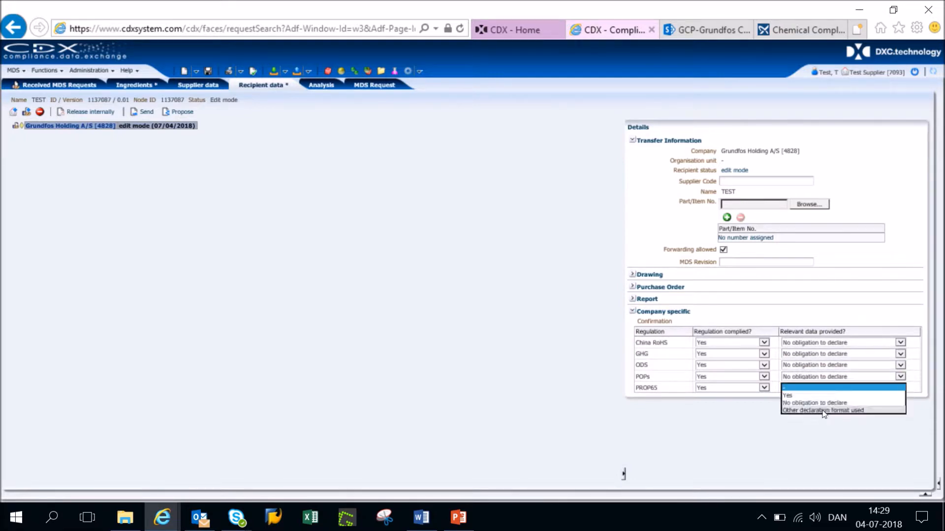
click(817, 403)
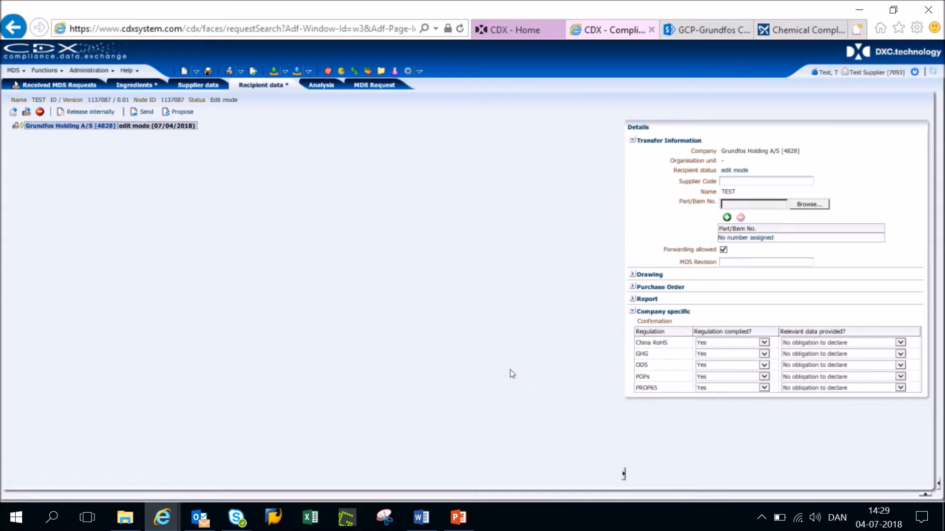
Start the Regulation Wizard from the MDS ingredients with the preselected Grundfos regulations and go to the REACH SVHC substance list
click(133, 86)
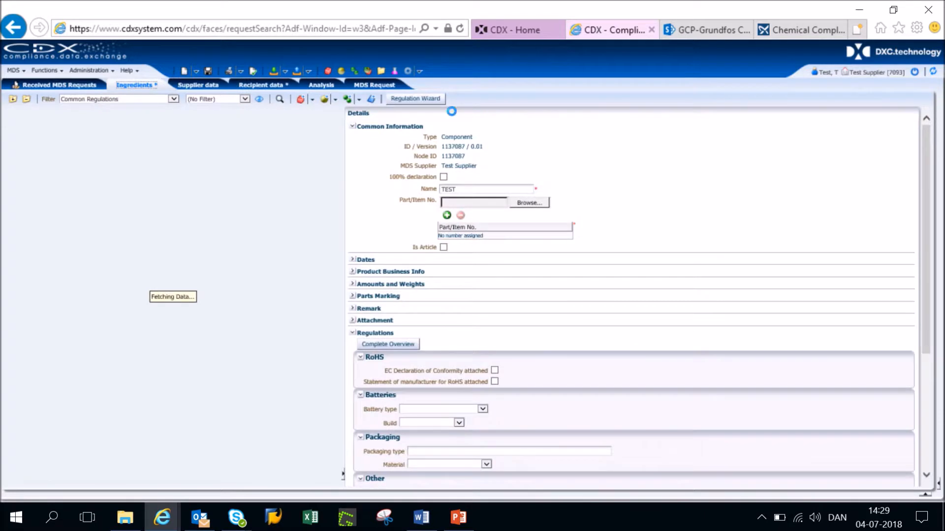
click(415, 98)
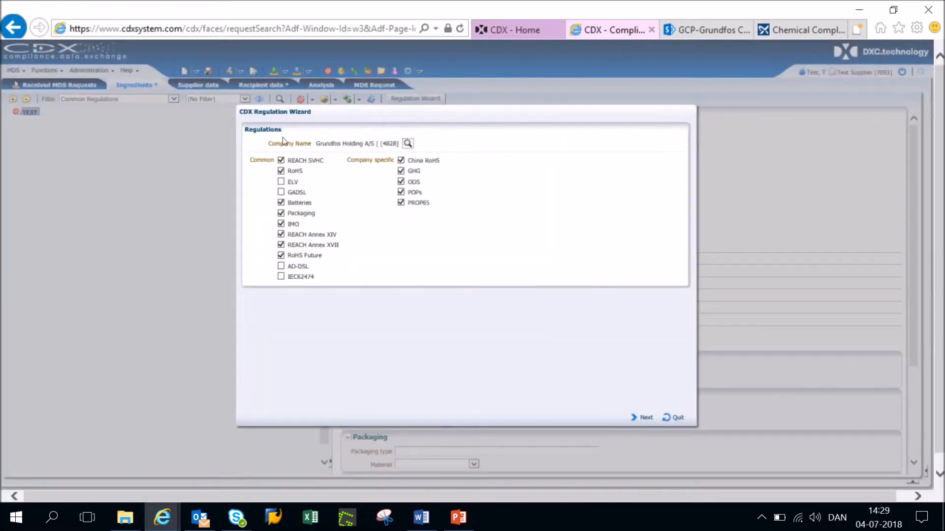
click(641, 418)
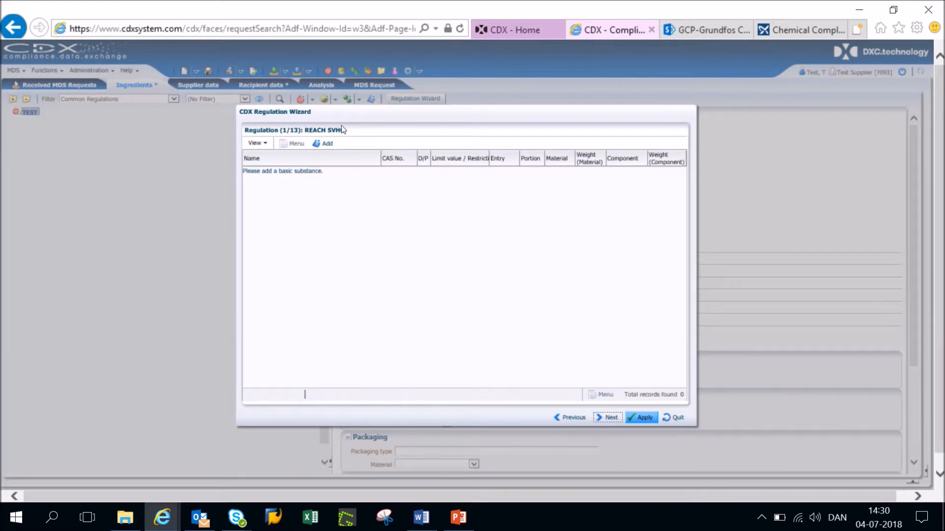
click(609, 418)
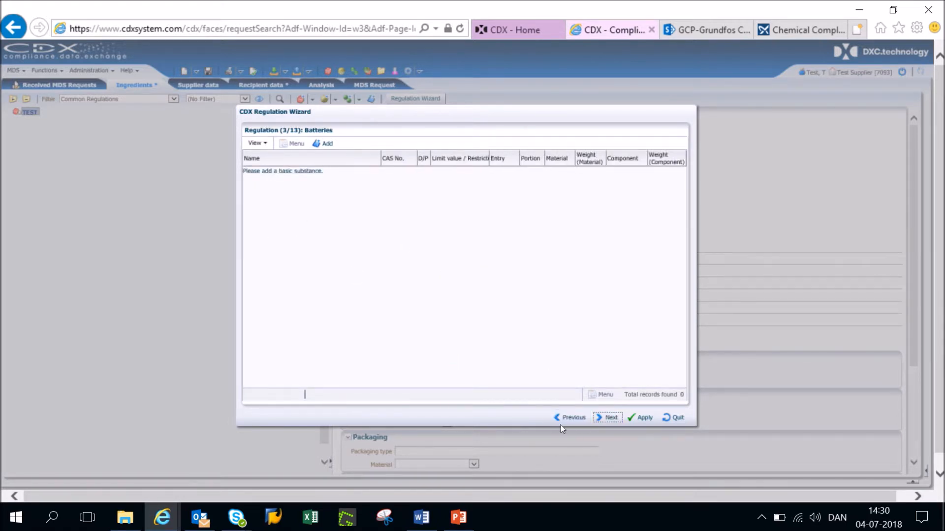
click(575, 418)
click(575, 418)
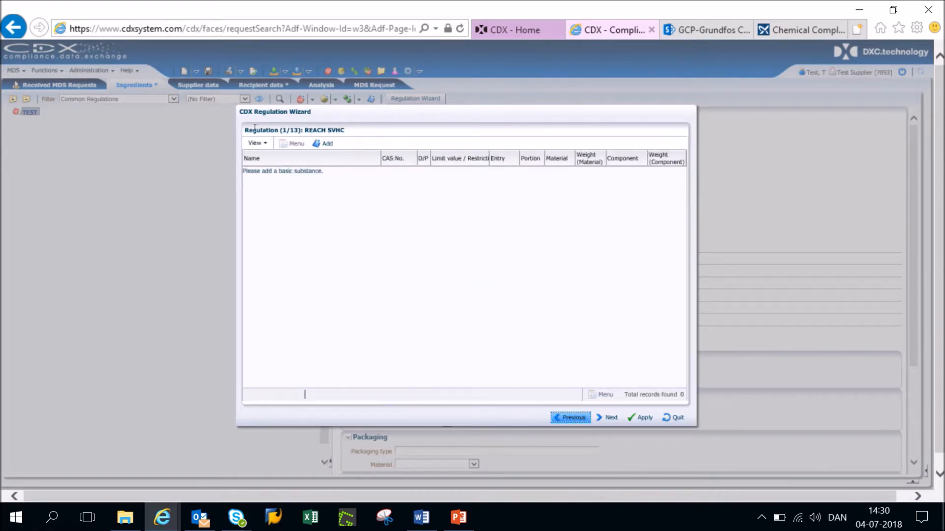
Add calcium-arsenate (CAS No. 7778-44-1) under REACH SVHC, with a 5% portion in a new material of the TEST component
click(324, 143)
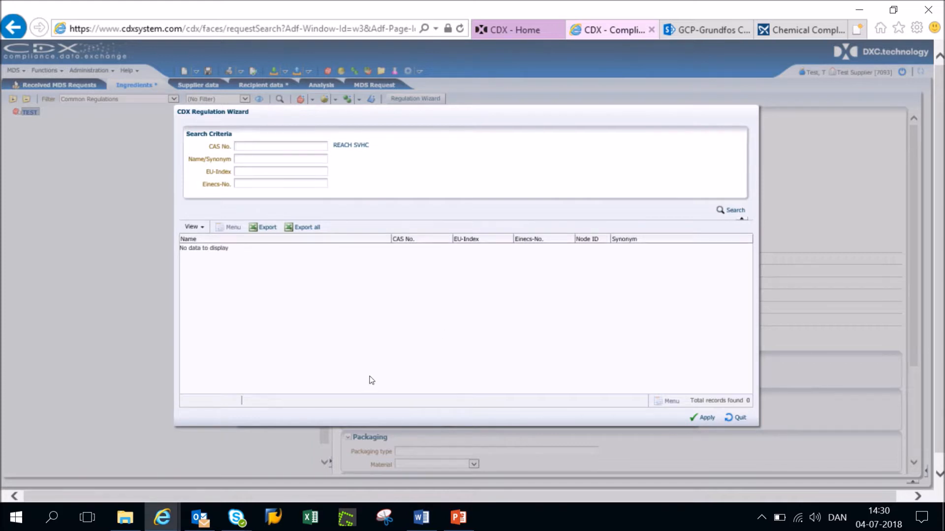
click(725, 210)
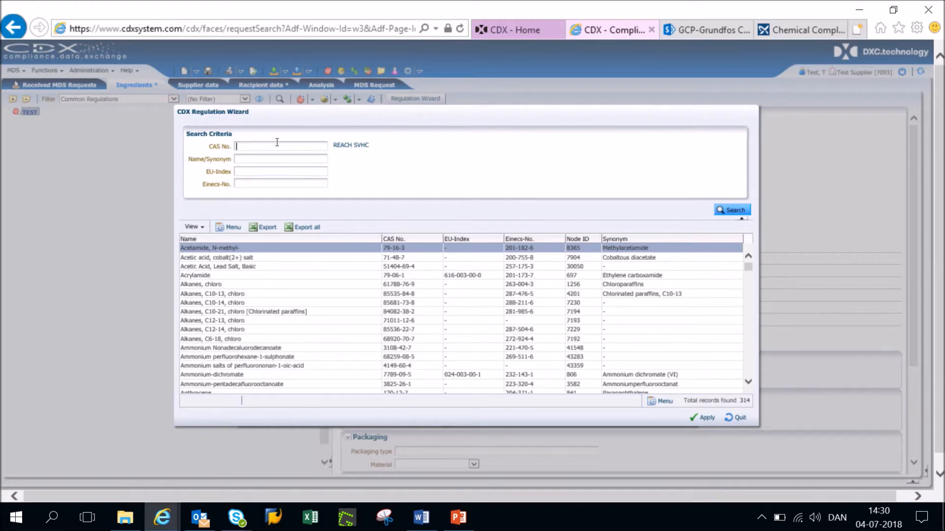
text(7778-44-1)
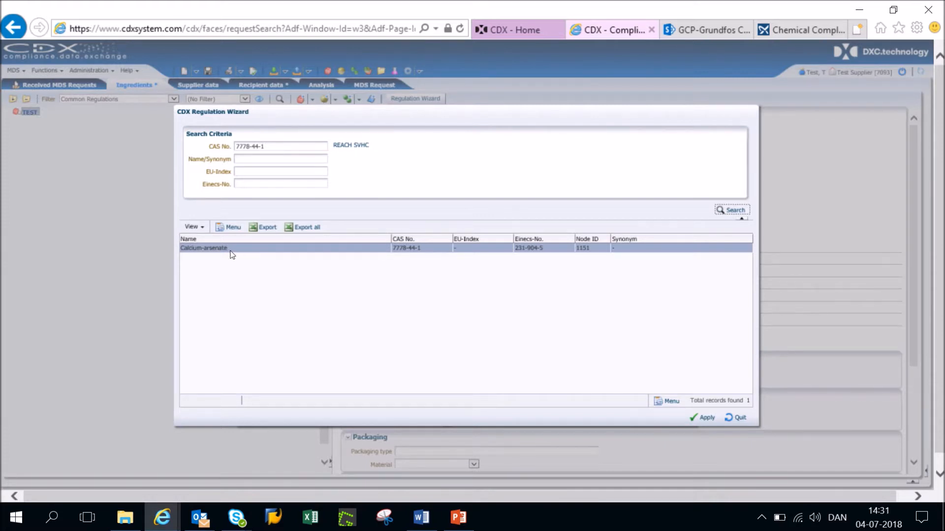
double_click(264, 251)
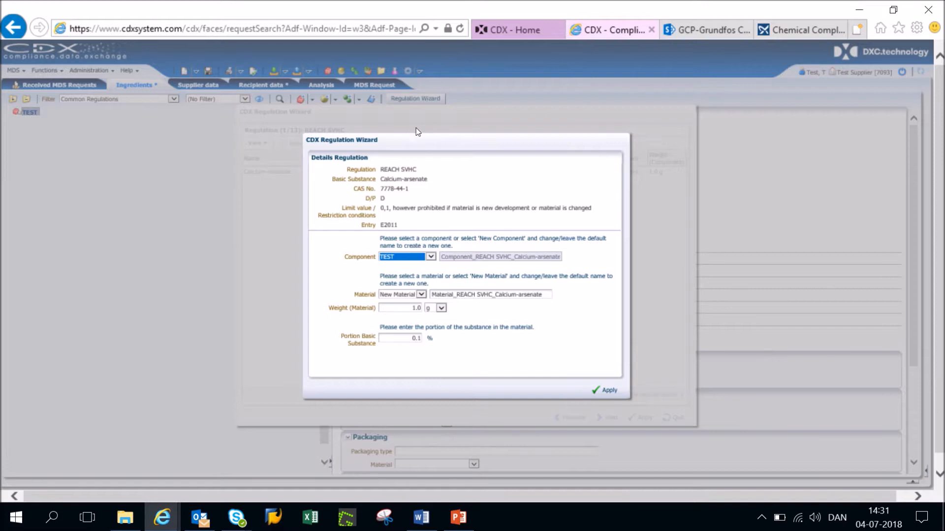
click(405, 338)
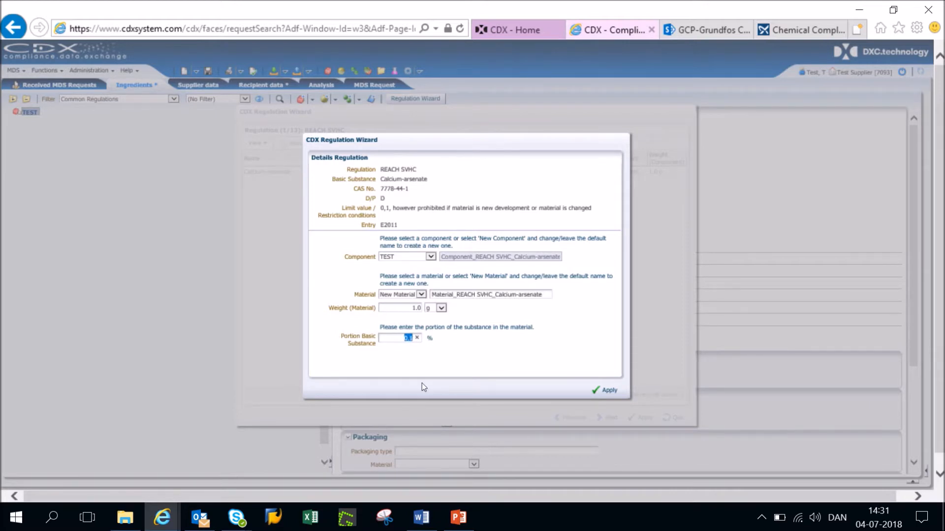
text(5)
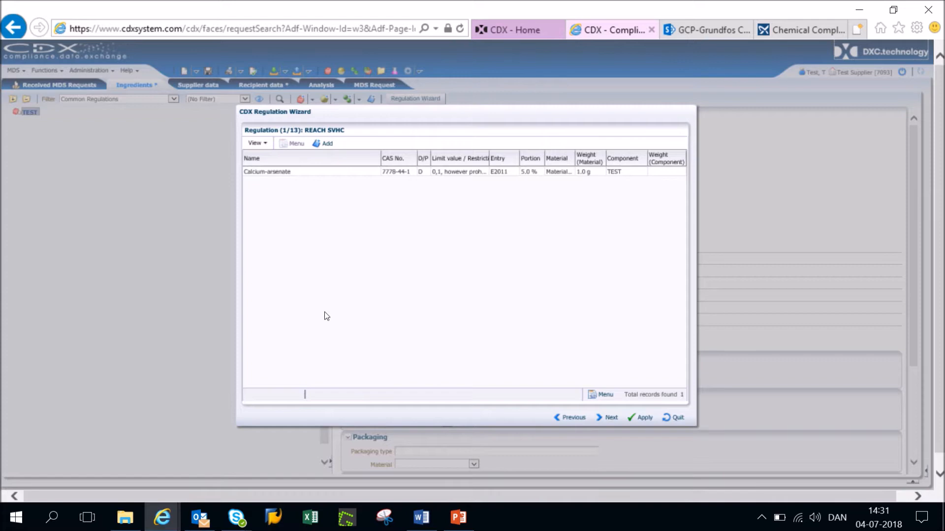
Go to the RoHS regulation and add lead (CAS No. 7439-92-1) as its basic substance
click(608, 418)
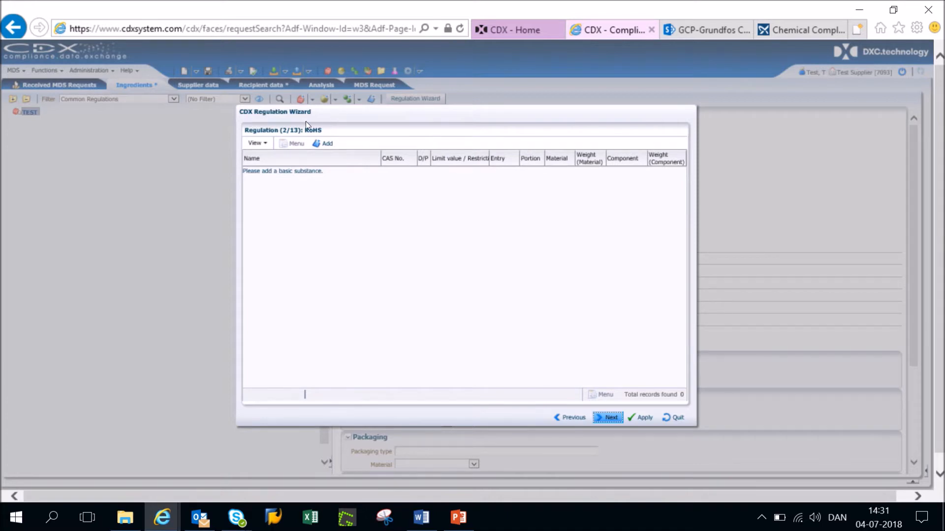
click(328, 146)
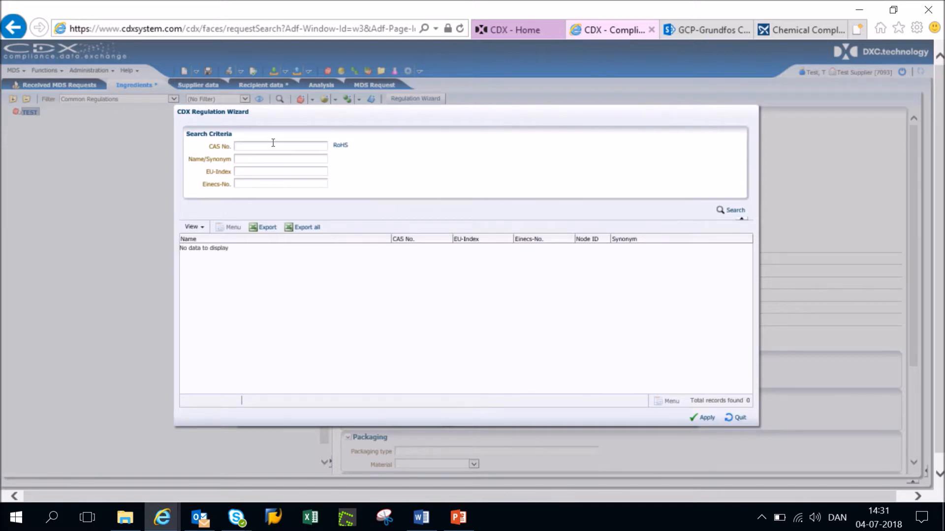
text(7439-92-1)
click(723, 210)
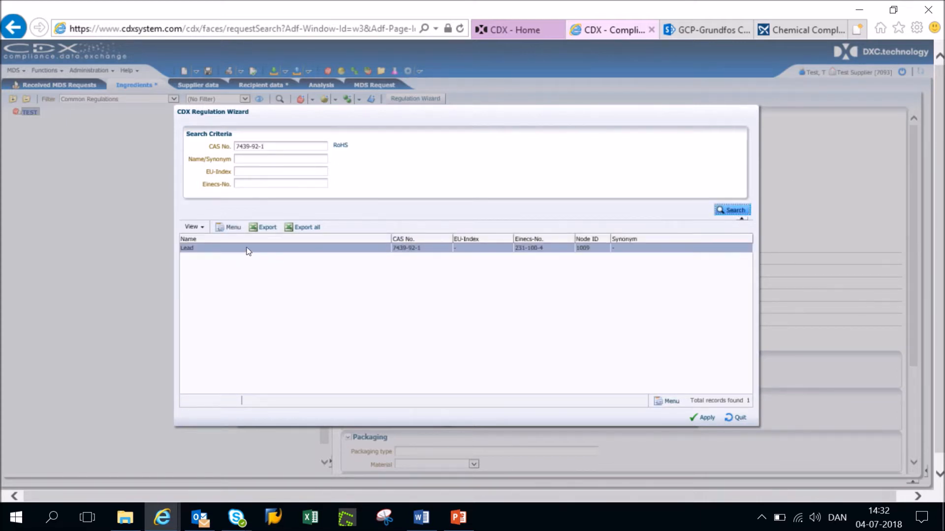
double_click(248, 251)
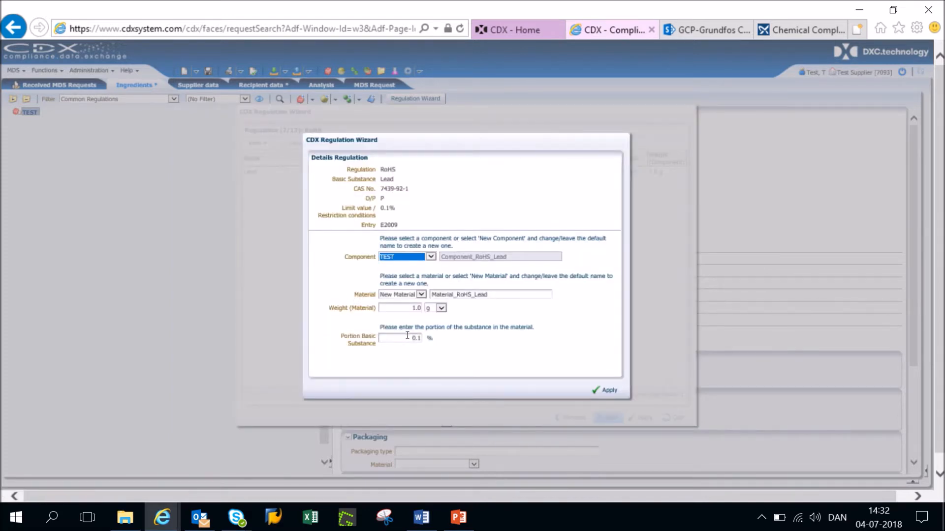
Set the lead portion in its new material to 3.5%, apply the wizard entries to the MDS and quit the wizard
double_click(409, 338)
double_click(397, 339)
text(3)
click(602, 391)
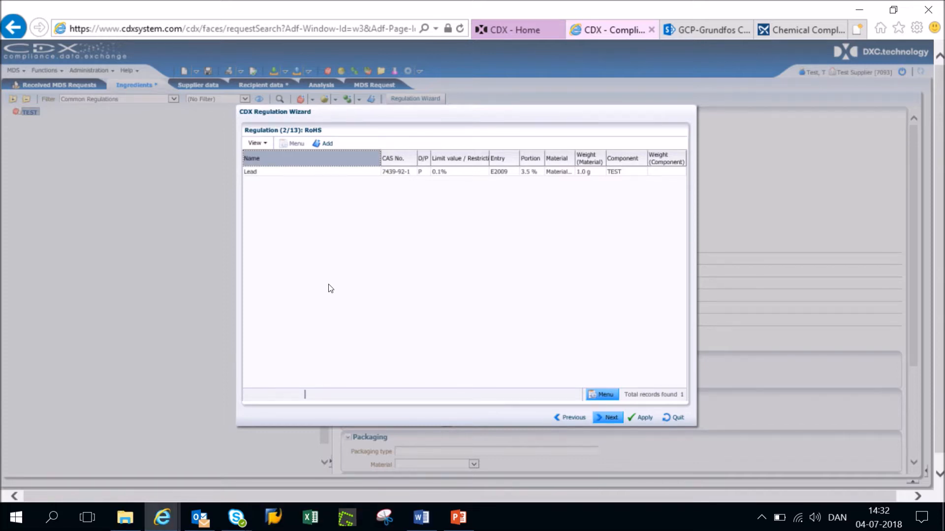
click(642, 417)
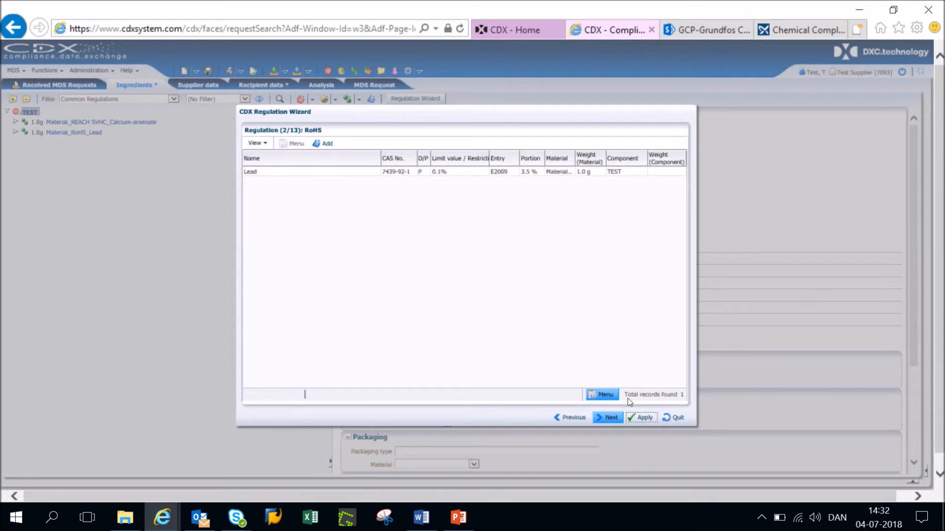
click(672, 418)
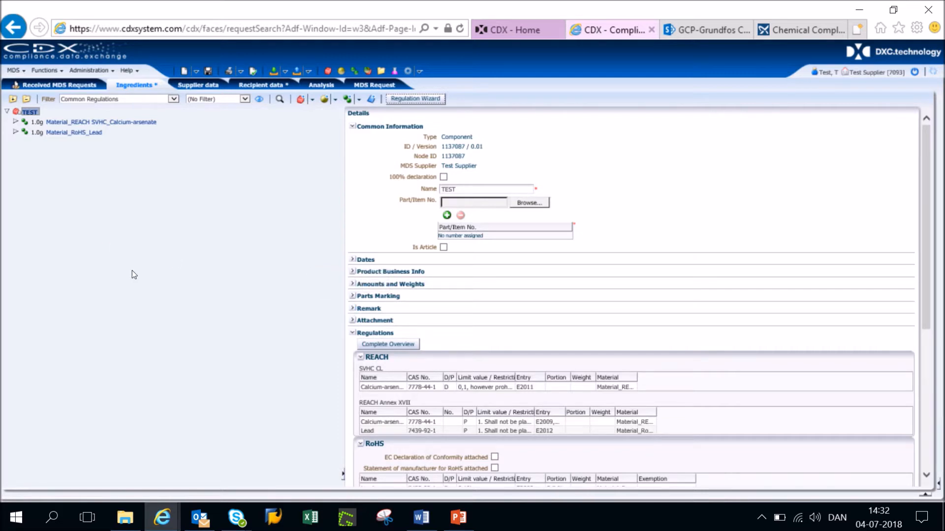
Set the measured weight per item of the TEST component to 100 g
click(28, 111)
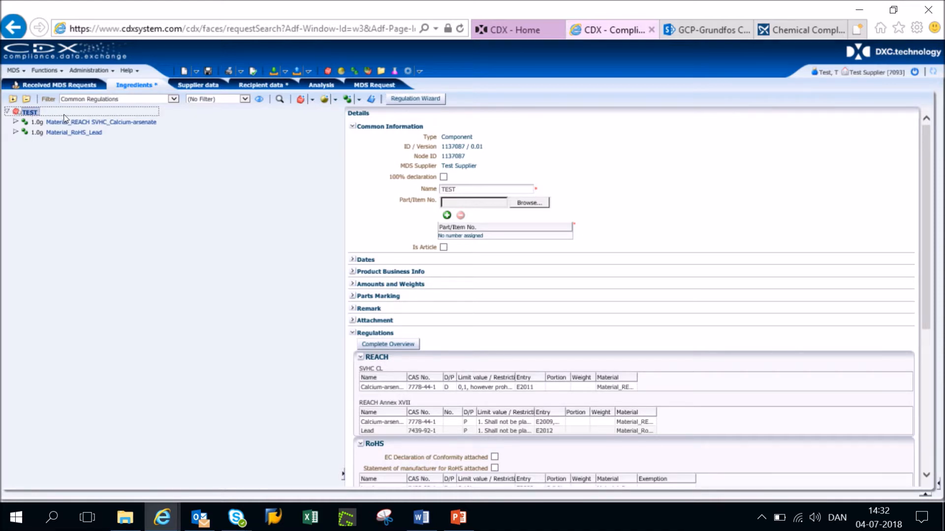
click(353, 284)
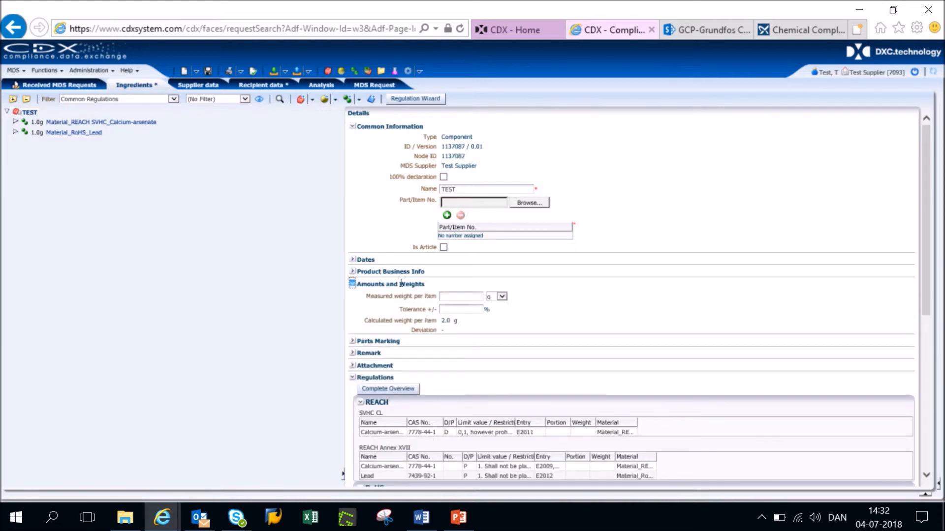
click(464, 295)
text(100)
Classify the REACH SVHC calcium-arsenate material as IMDS 3.3: Zinc alloys, without automatically adding mapped classifications
click(106, 122)
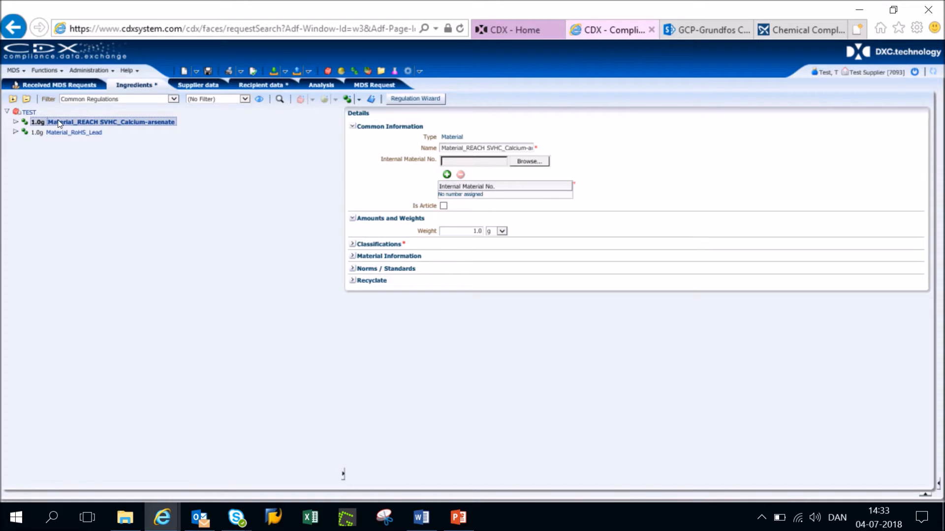
click(353, 244)
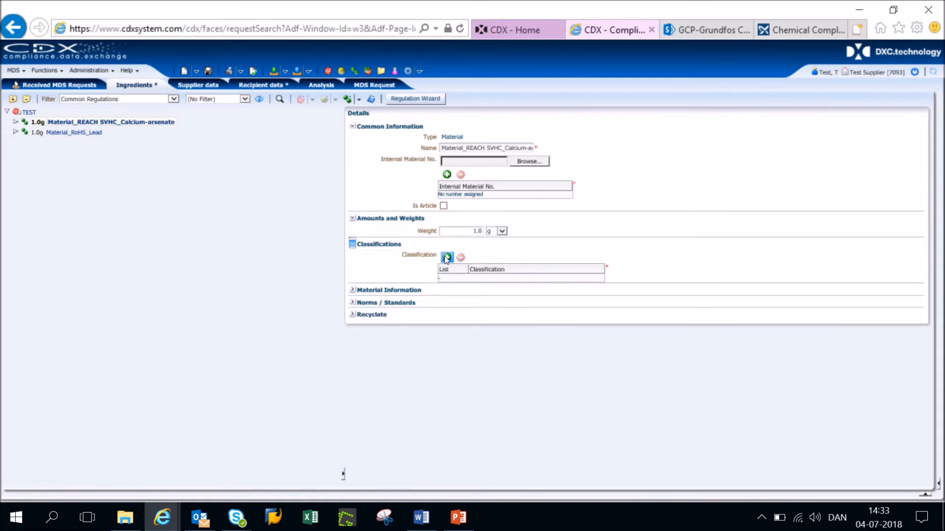
click(447, 258)
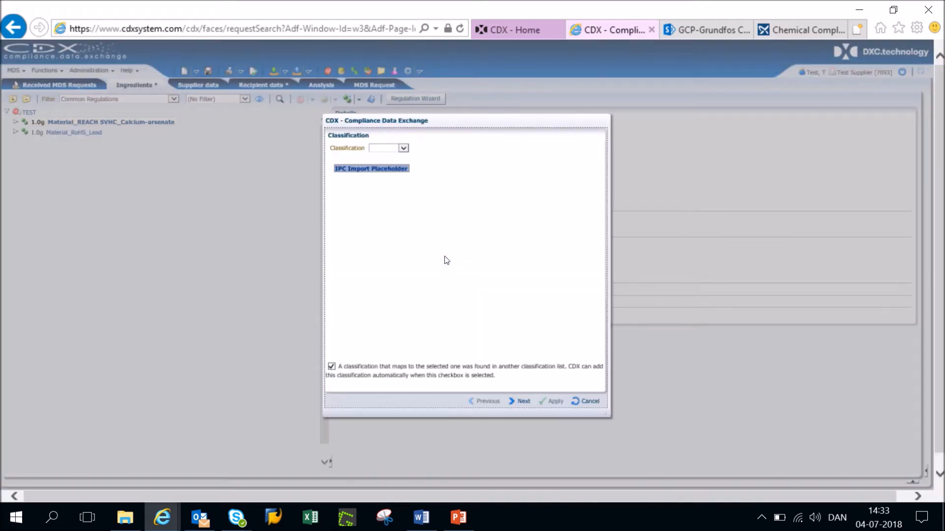
click(403, 148)
click(389, 163)
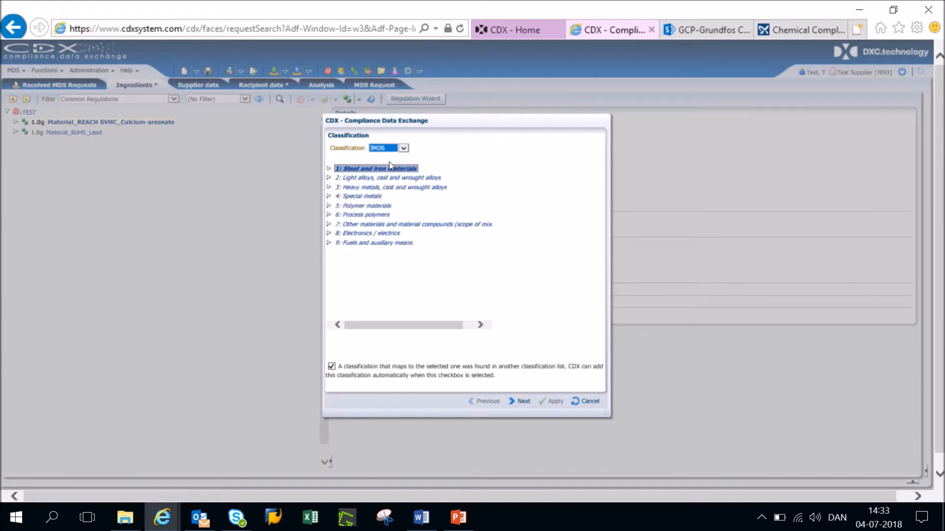
click(329, 189)
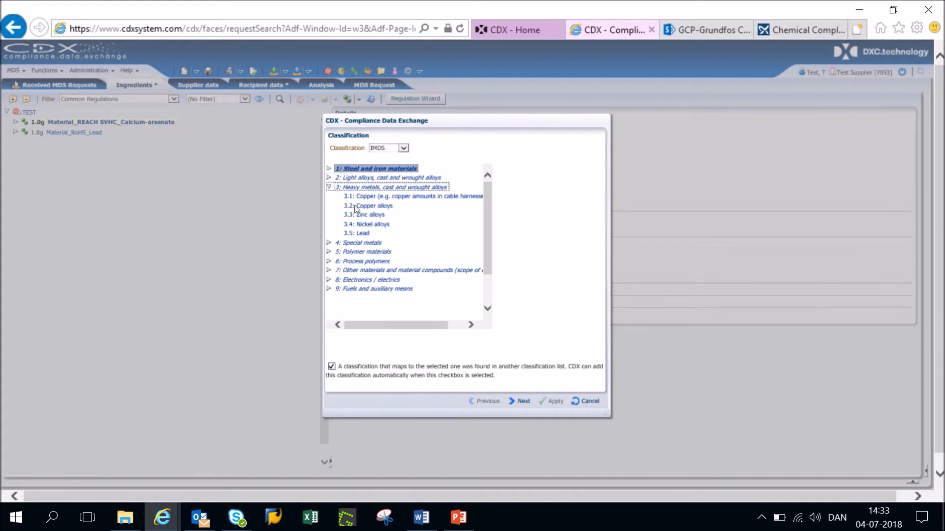
click(368, 215)
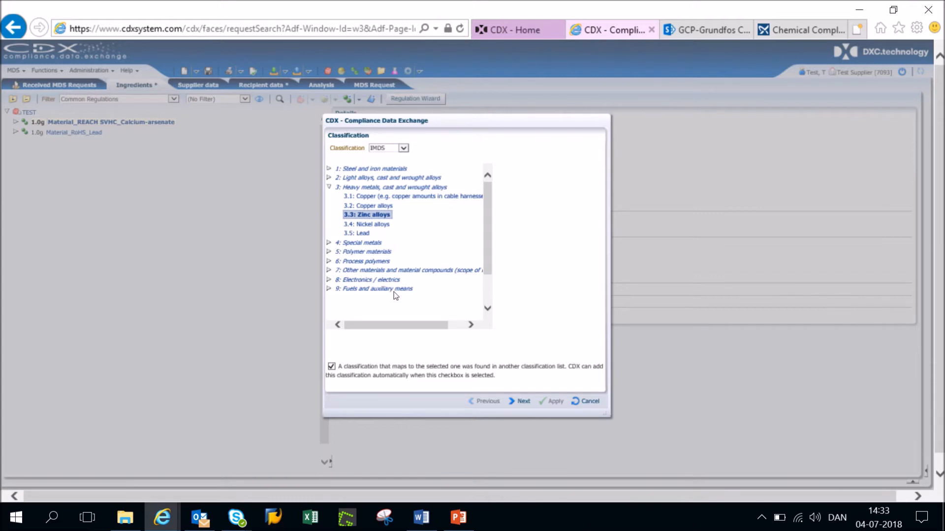
click(331, 368)
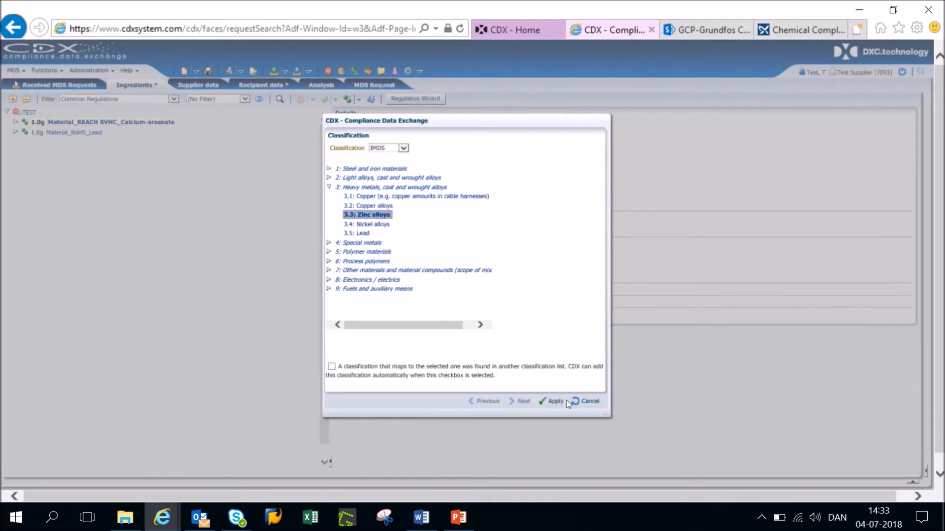
click(553, 401)
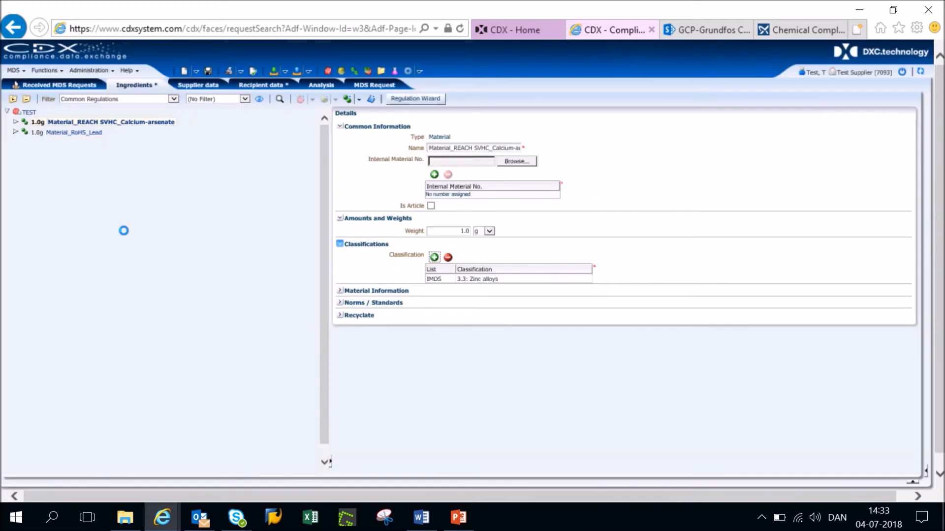
Classify the RoHS lead material as IMDS 3.2: Copper alloys, without automatically adding mapped classifications
click(72, 133)
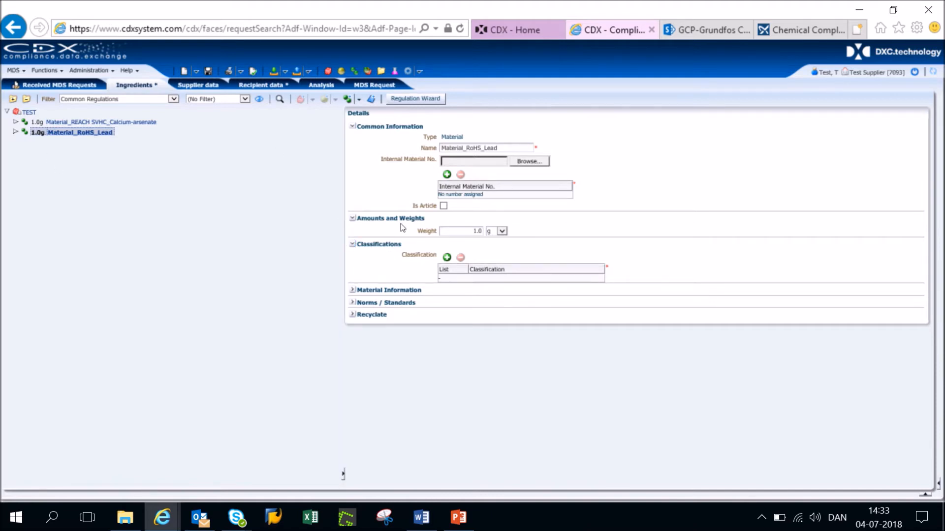
click(447, 258)
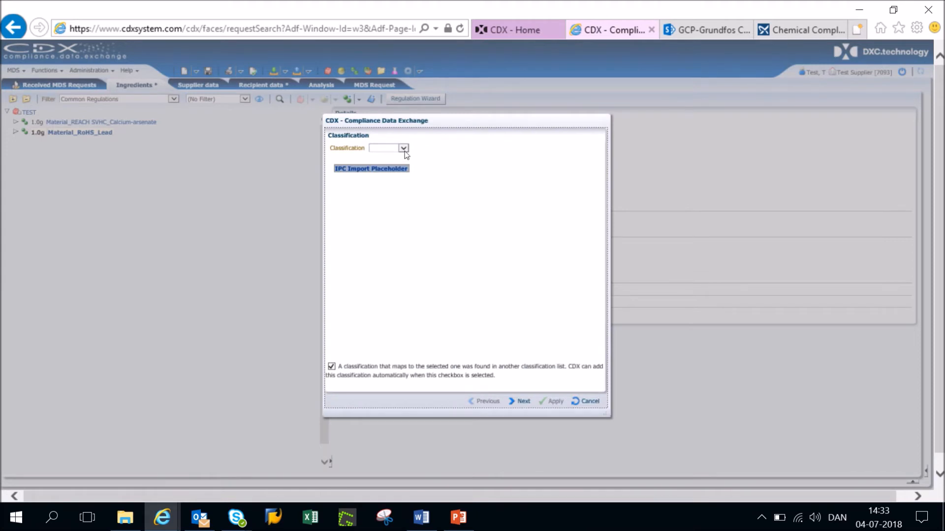
click(404, 148)
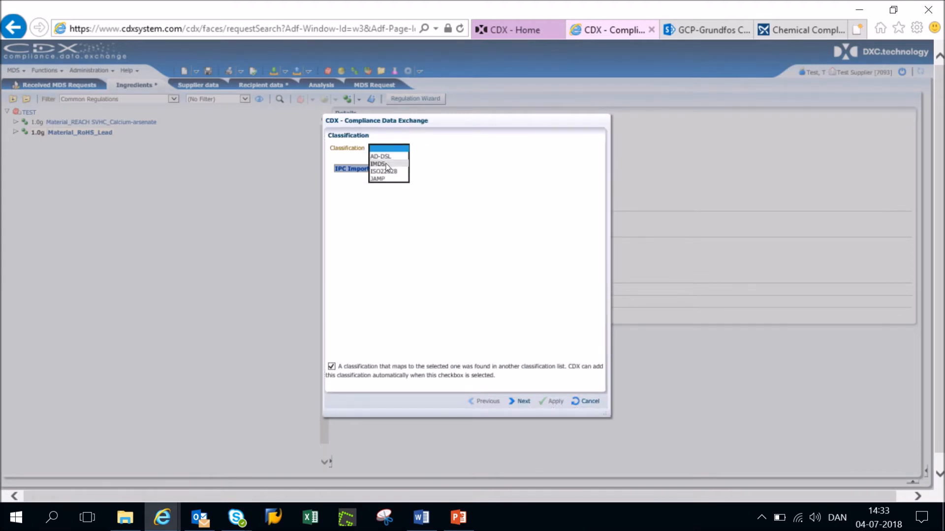
click(387, 164)
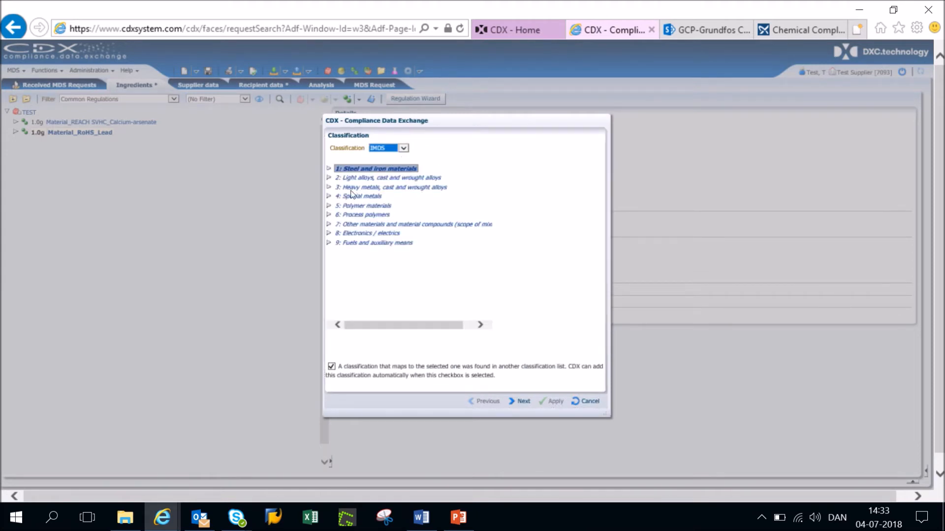
click(330, 188)
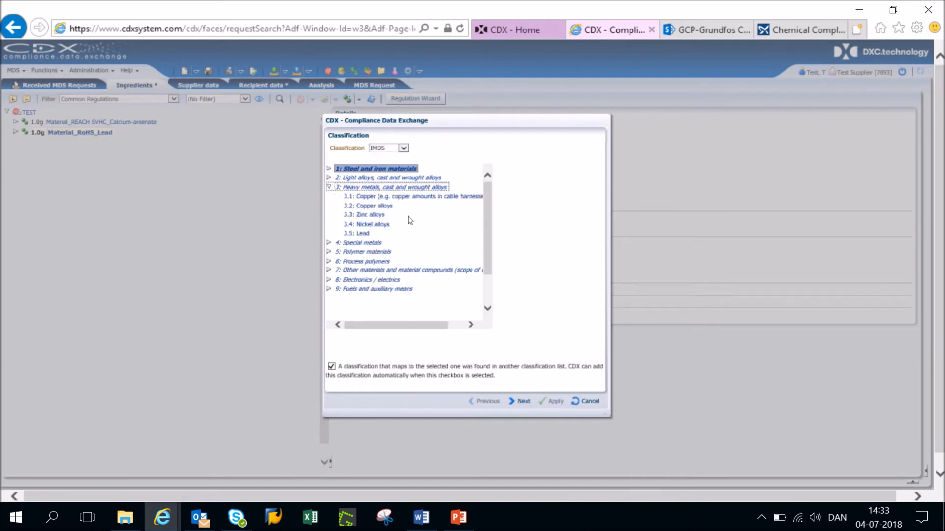
click(375, 206)
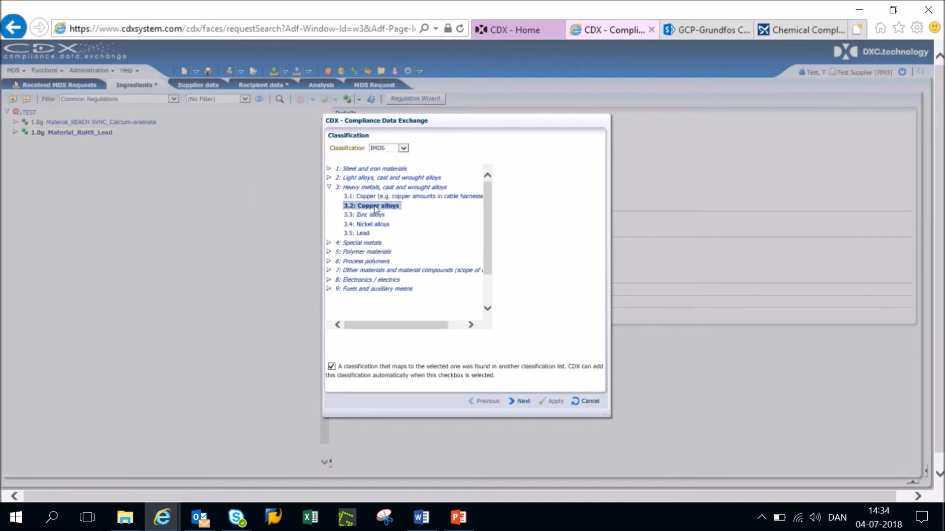
click(331, 369)
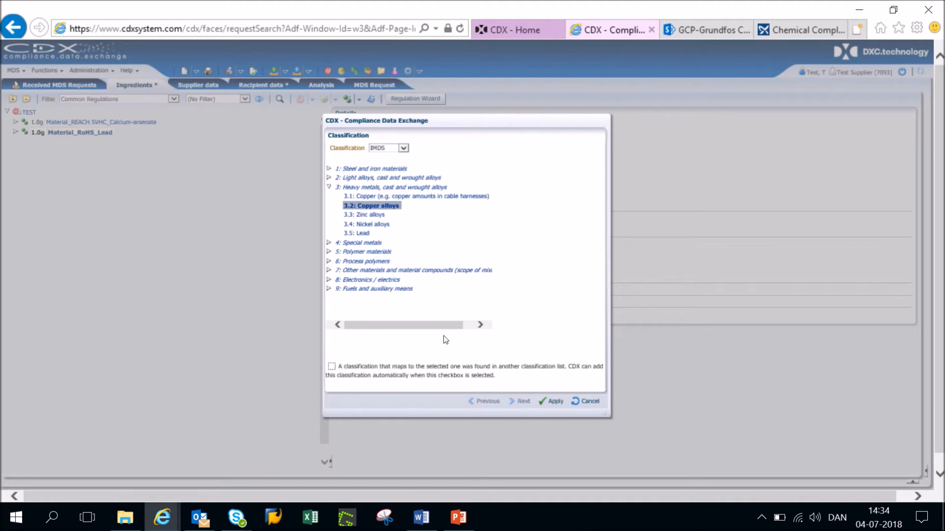
click(553, 401)
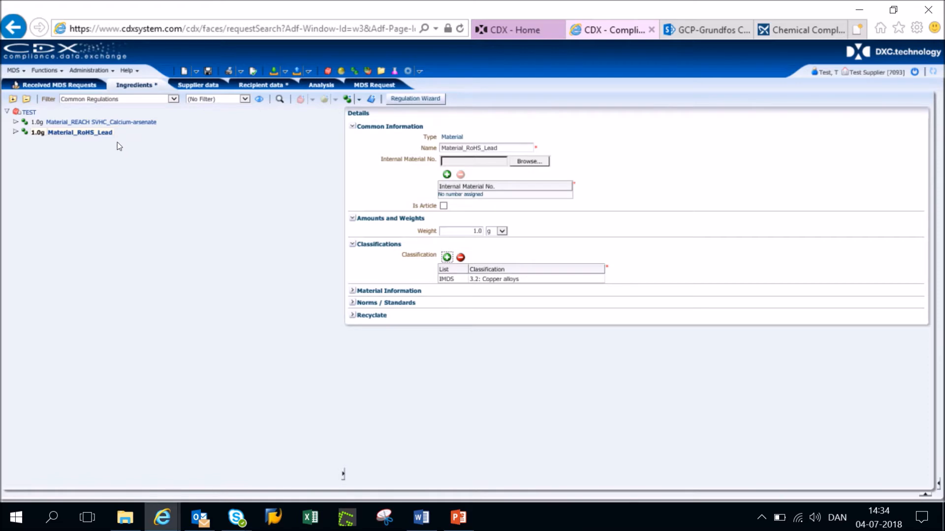
Assign RoHS ANNEX III exemption 6(c), copper alloy containing up to 4 % lead by weight, to the TEST component's RoHS lead entry
click(27, 111)
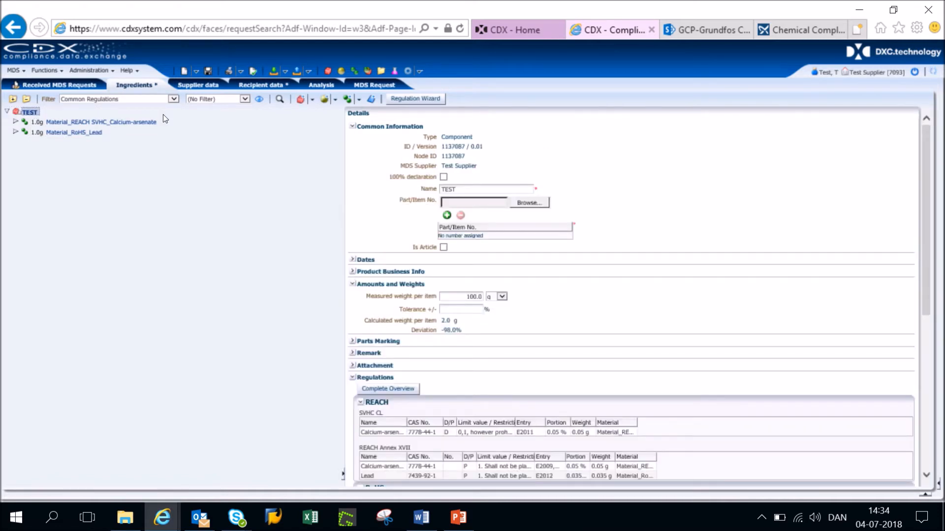
scroll(523, 335, down, 3)
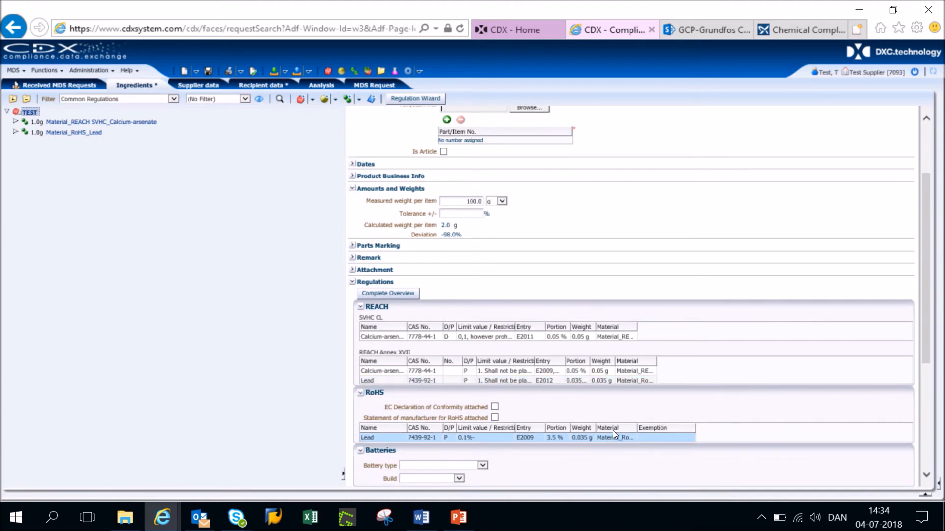
click(665, 436)
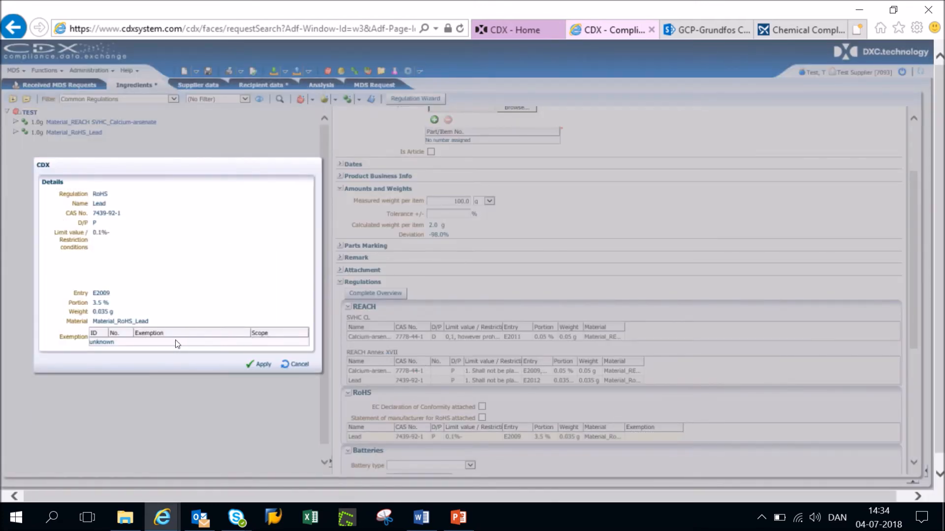
click(175, 340)
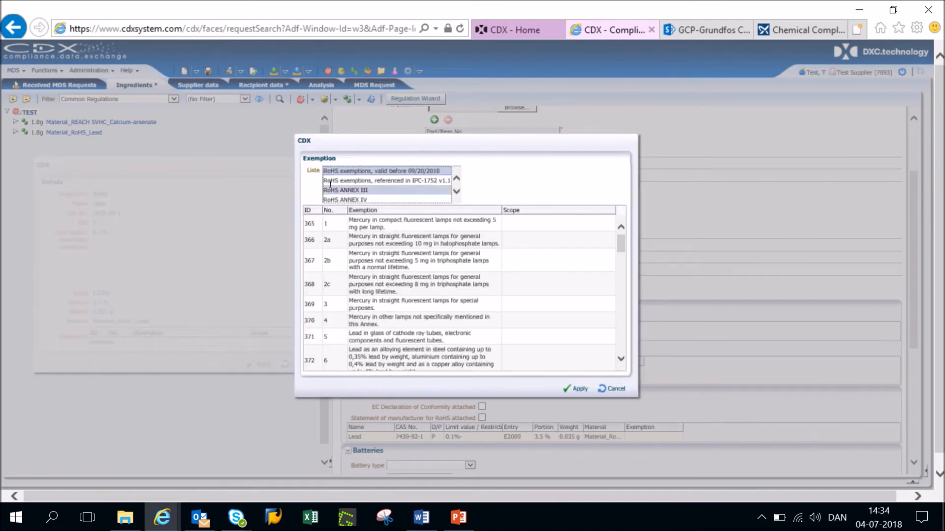
click(356, 190)
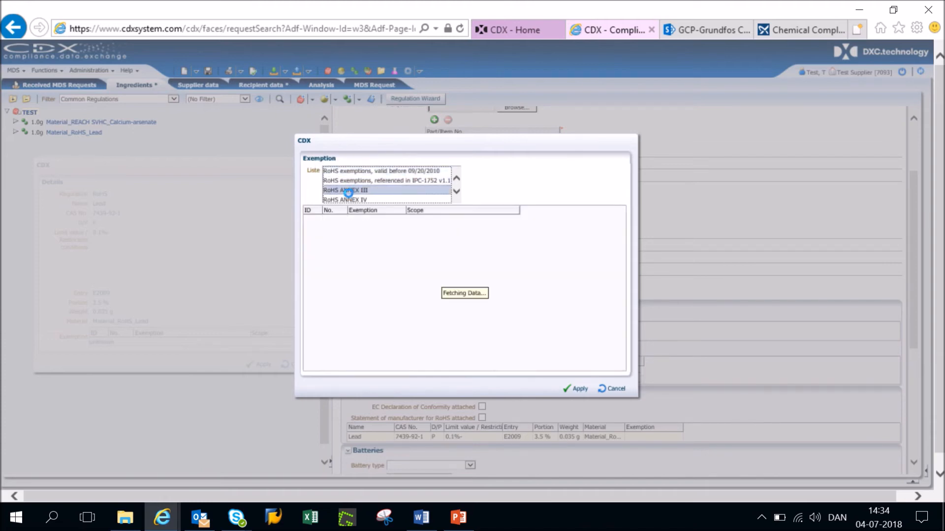
drag(622, 237, 622, 281)
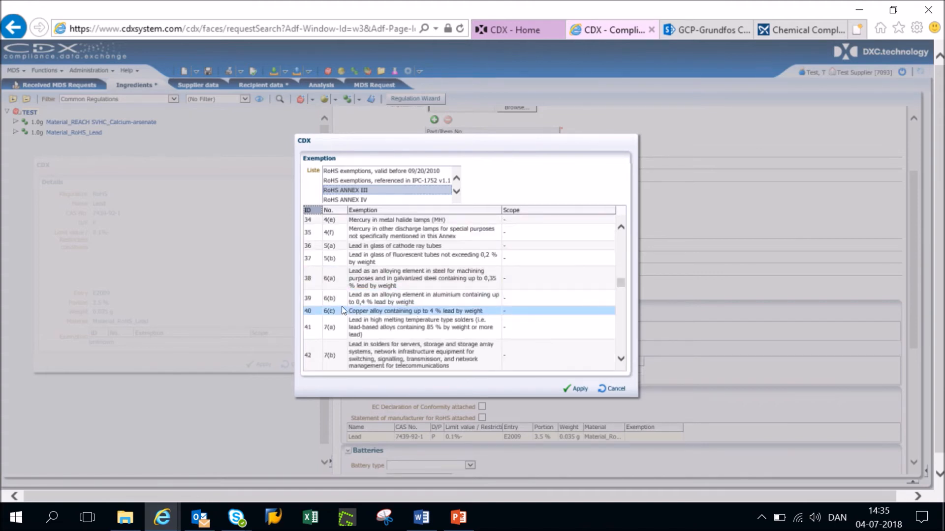
click(394, 318)
click(388, 312)
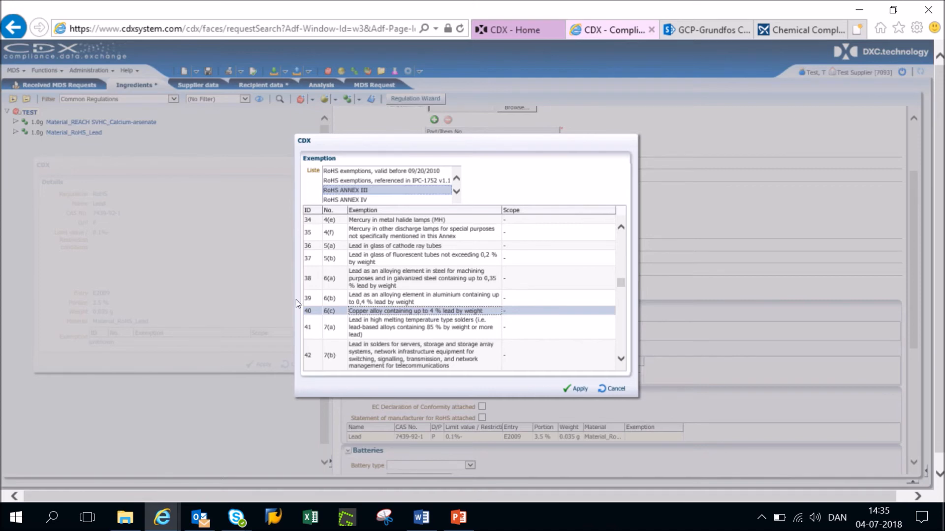
click(573, 390)
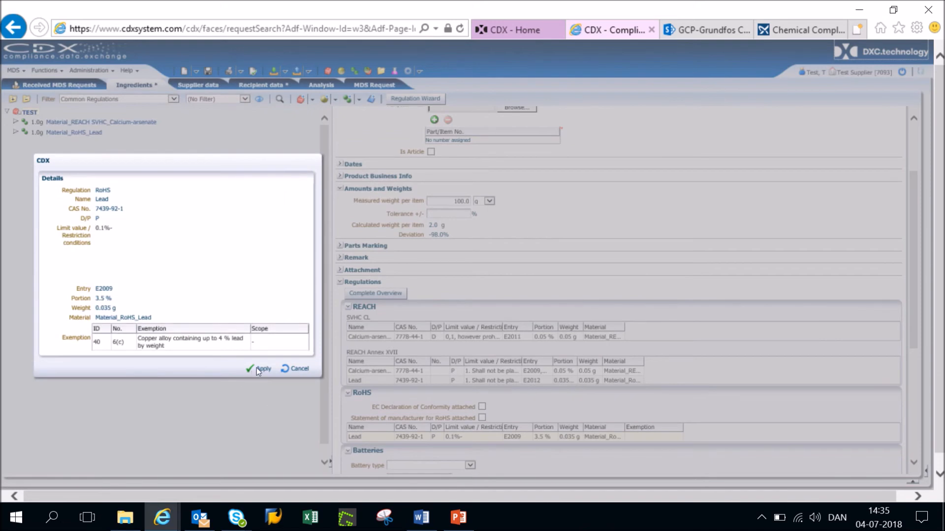
click(260, 369)
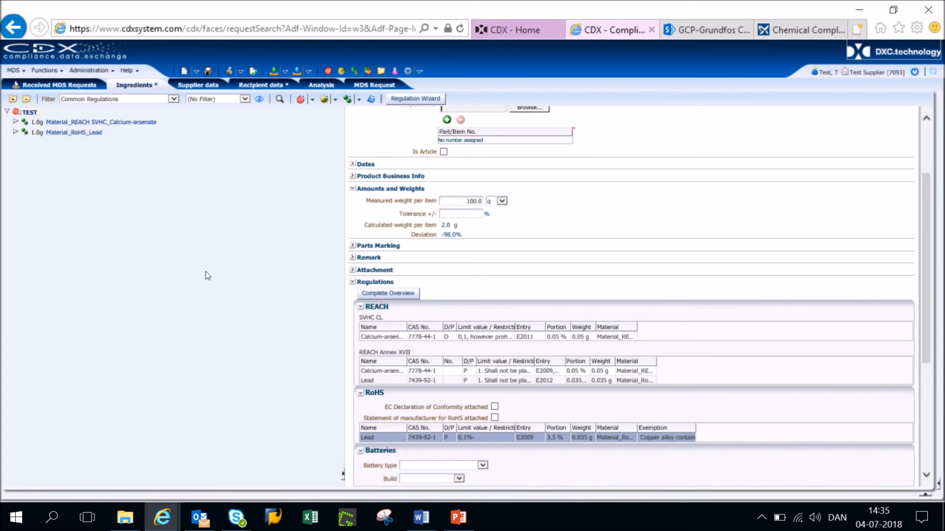
Run the check on the MDS and start sending it to the specified recipient company from the recipient data
click(252, 72)
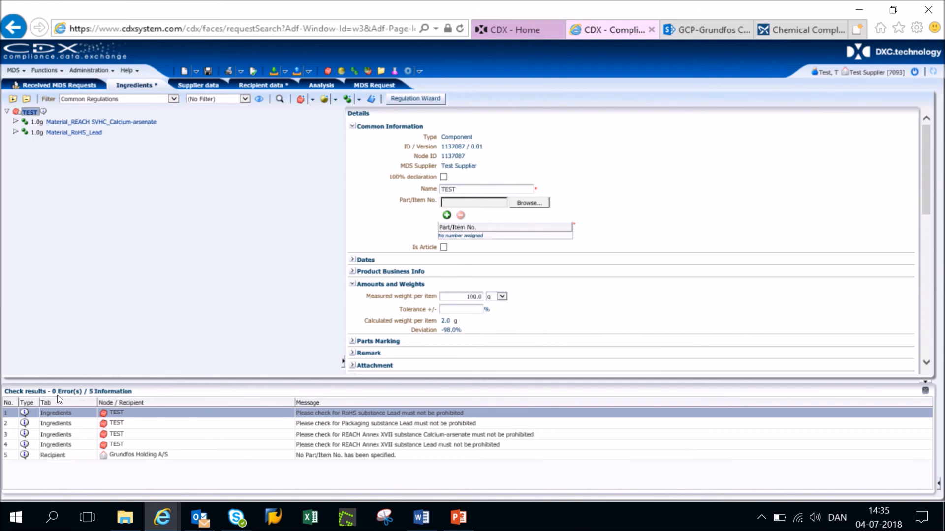
click(263, 87)
click(145, 106)
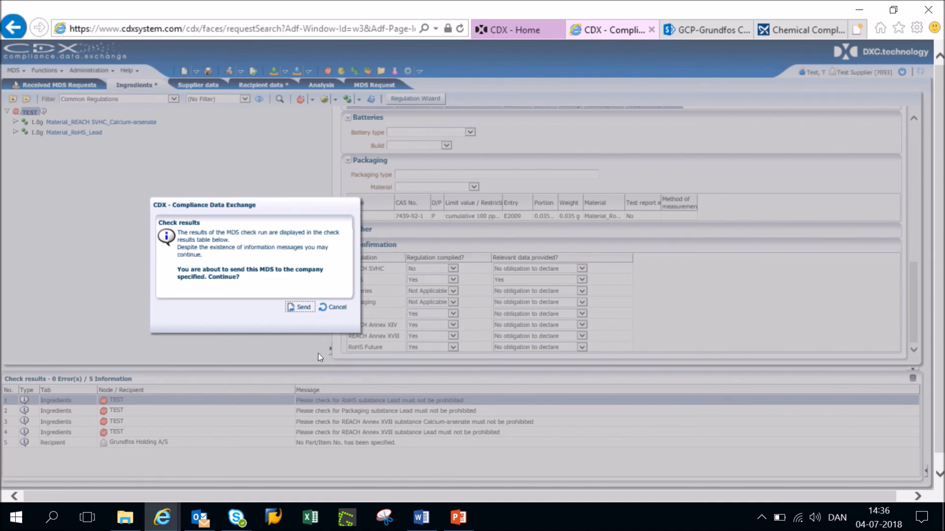
Switch to the Word document to view the support contact e-mail and the subject line for help requests
click(419, 517)
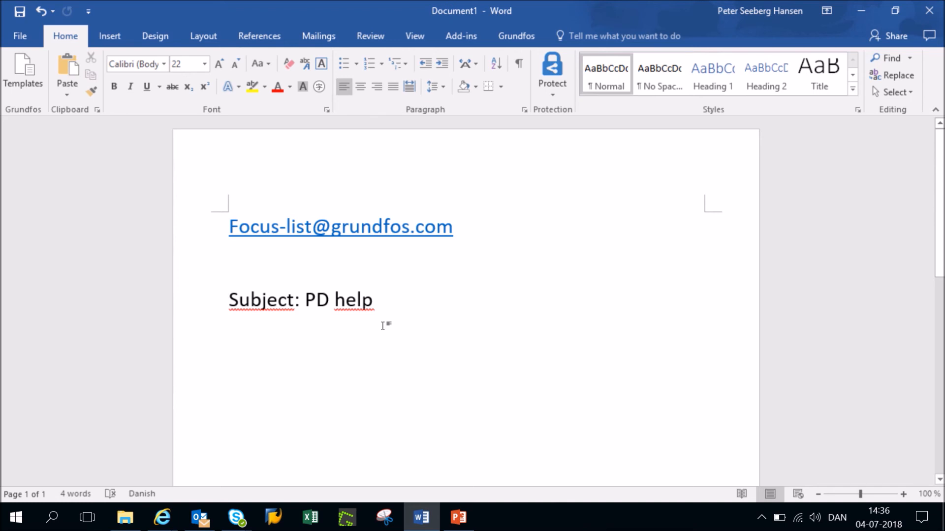
mouse_move(432, 4)
click(436, 22)
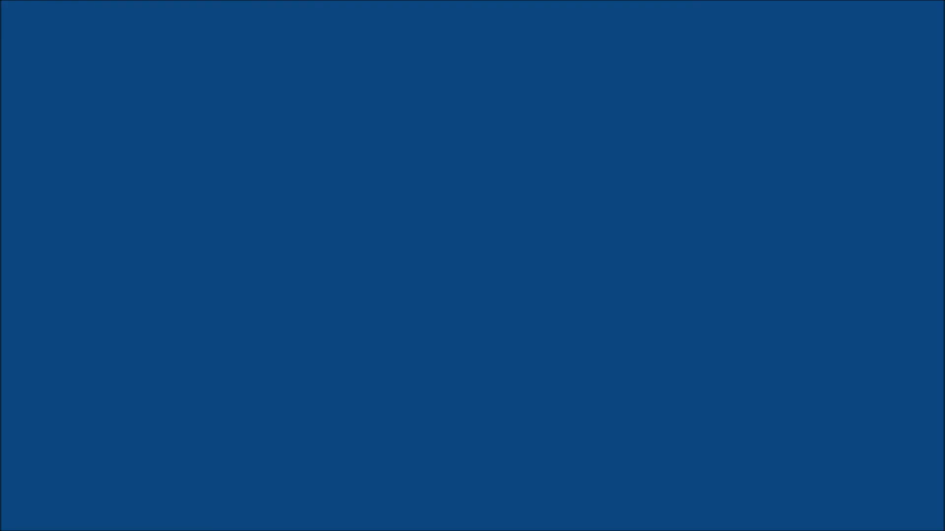